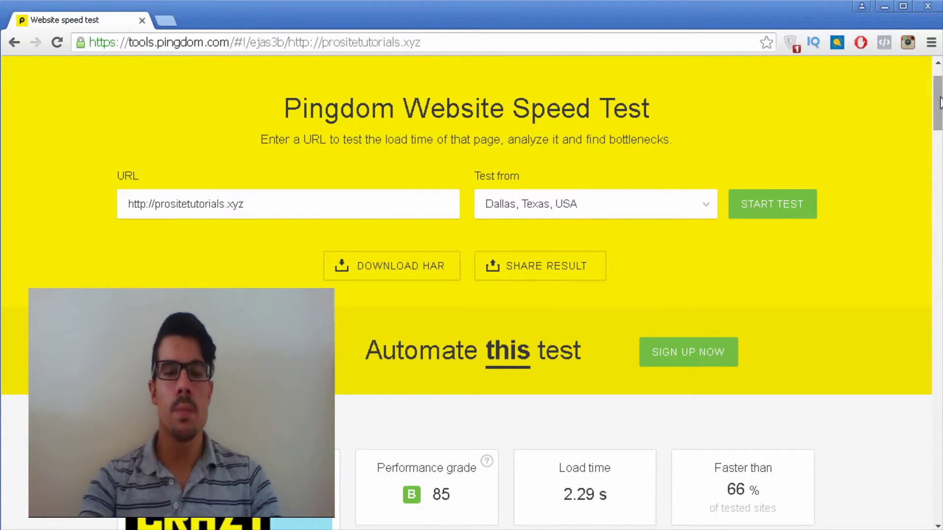
# - Examine the site's Pingdom speed test results and the Sydney theme's homepage preview in the Customizer
pyautogui.moveTo(940, 102); pyautogui.dragTo(940, 136)
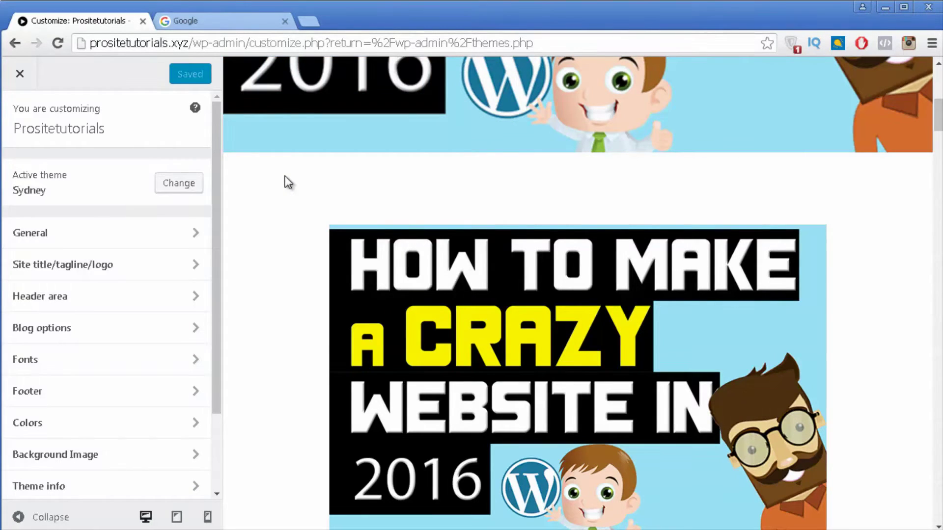
pyautogui.scroll(10, 289, 183)
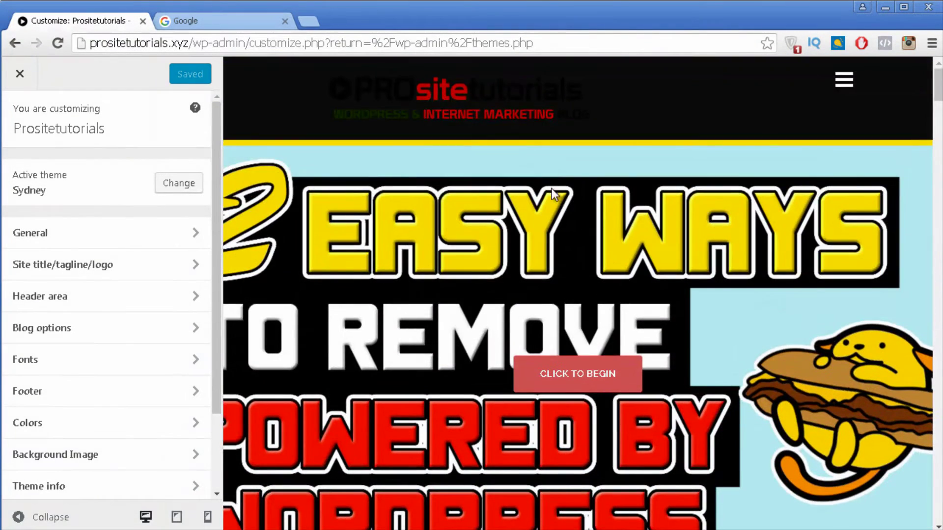
pyautogui.scroll(-8, 554, 196)
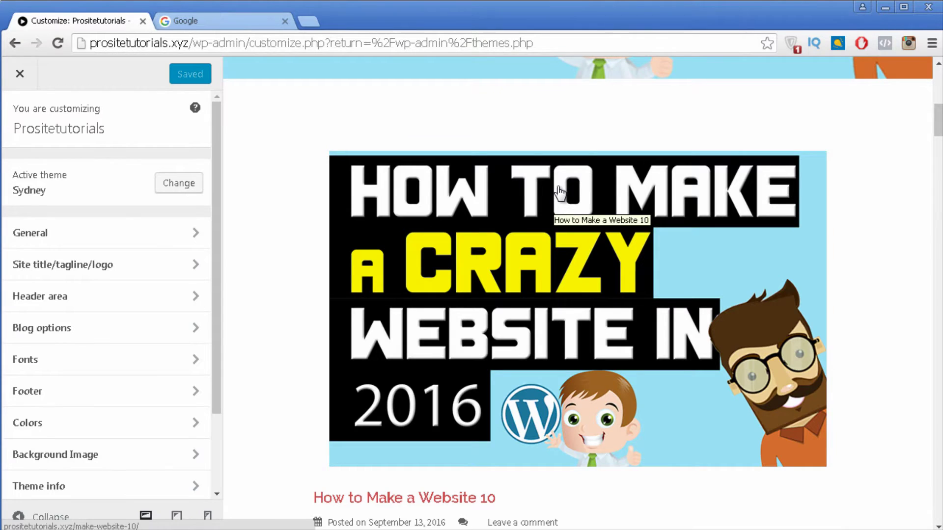
pyautogui.scroll(-3, 560, 194)
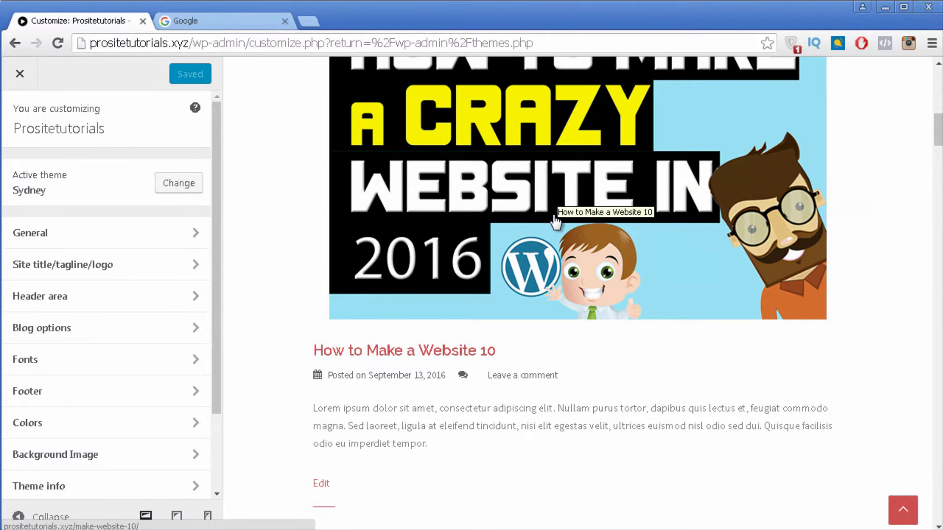
# - Switch to the Google page and search for "lightweight wordpress themes"
pyautogui.click(187, 21)
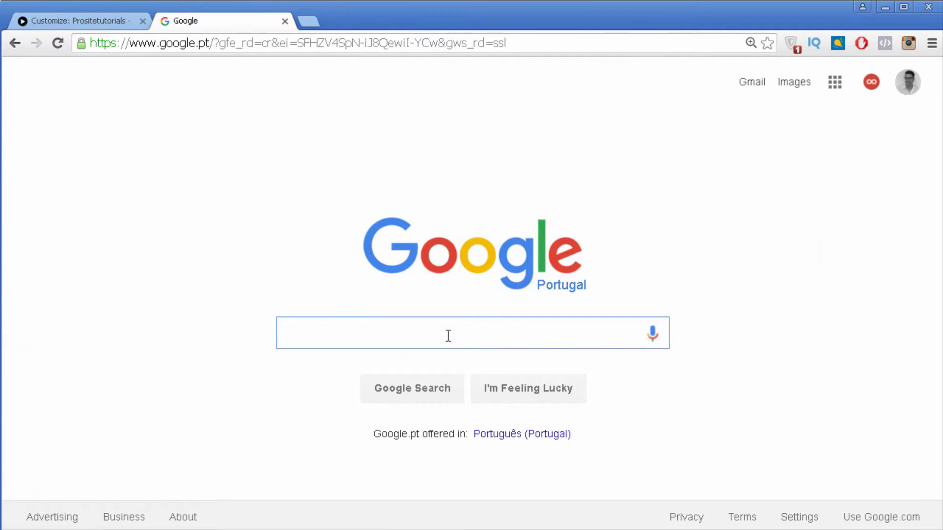
pyautogui.write('light')
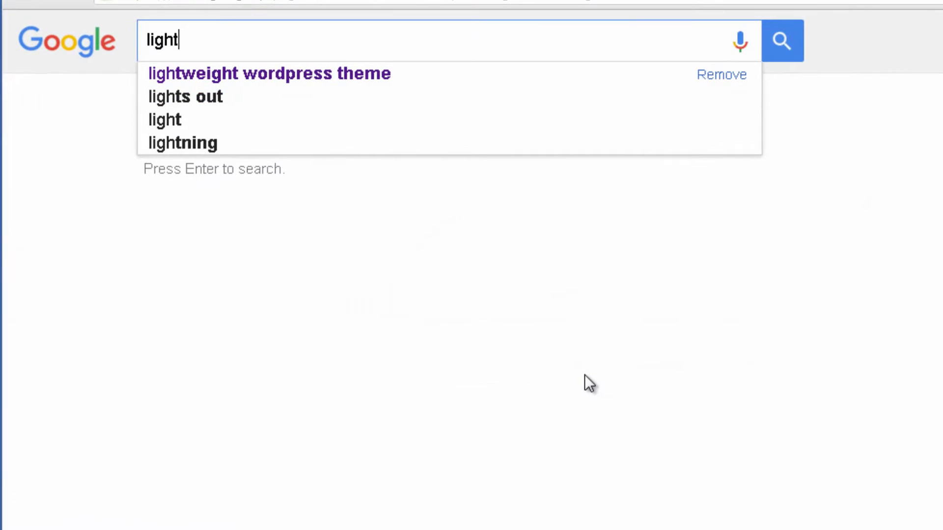
pyautogui.write('weight wordpr')
pyautogui.write('ess ')
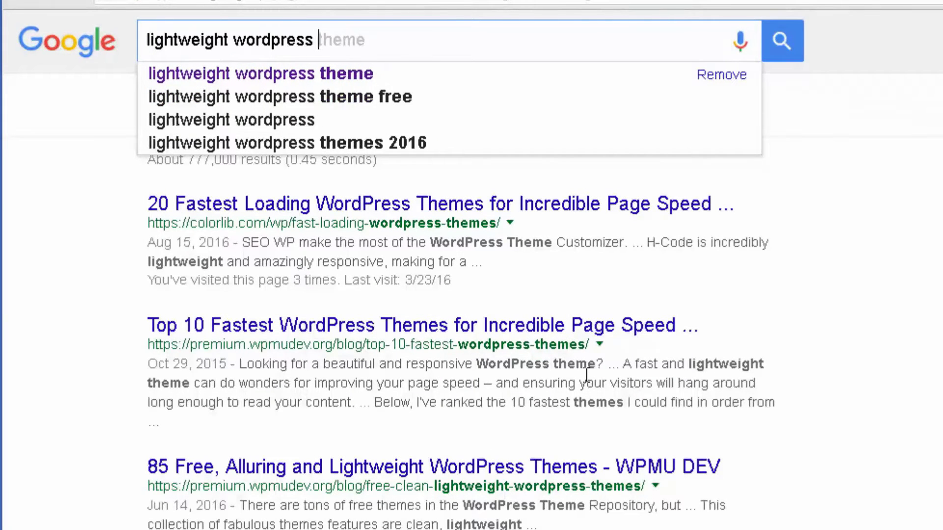
pyautogui.write('themes')
pyautogui.press('Return')
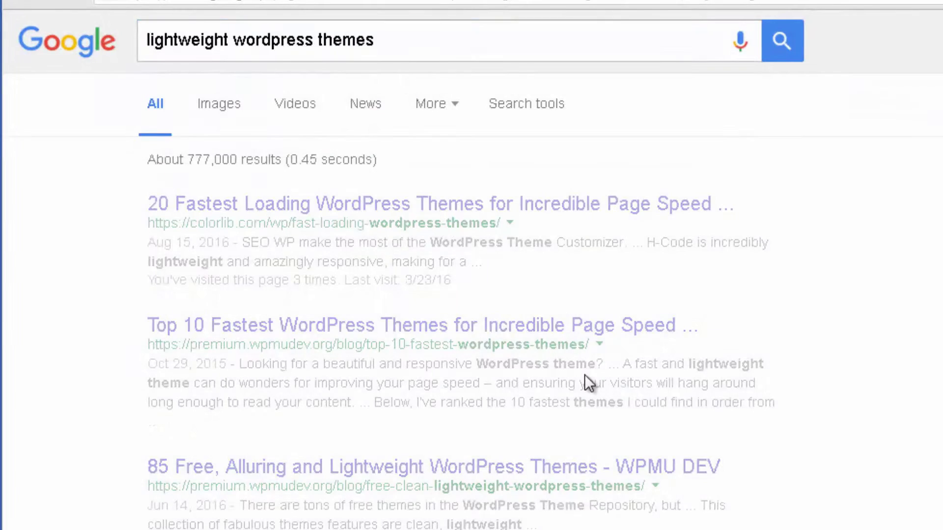
# - Limit the search results to the past year and look through the listed lightweight theme articles
pyautogui.click(542, 107)
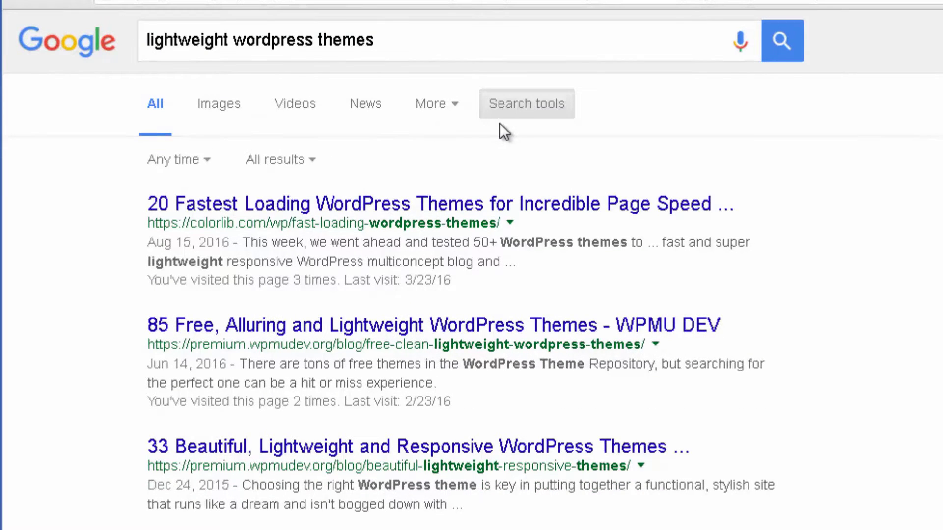
pyautogui.click(166, 167)
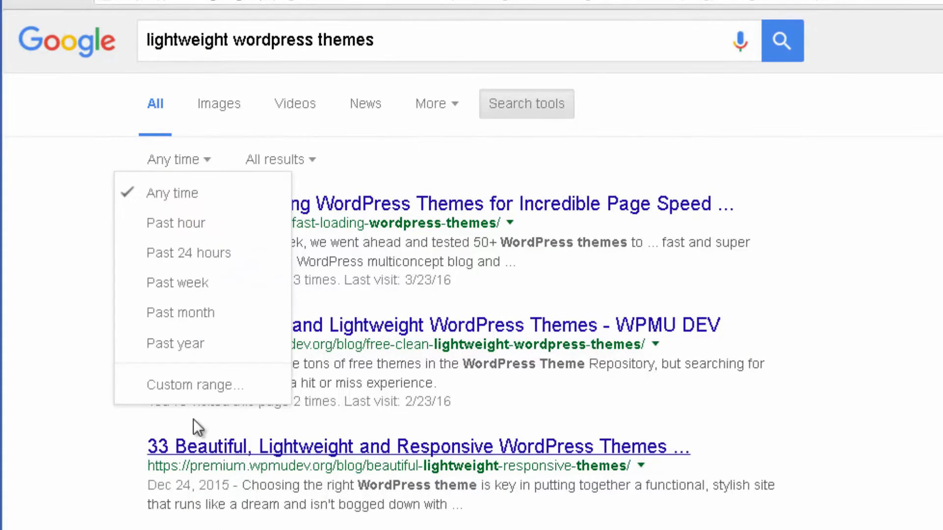
pyautogui.click(193, 346)
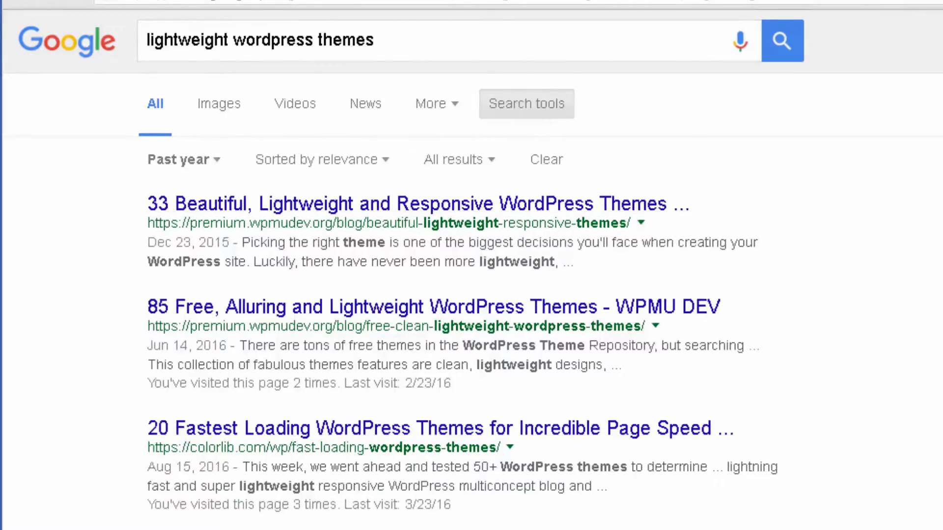
pyautogui.scroll(-4, 457, 212)
pyautogui.scroll(-10, 455, 209)
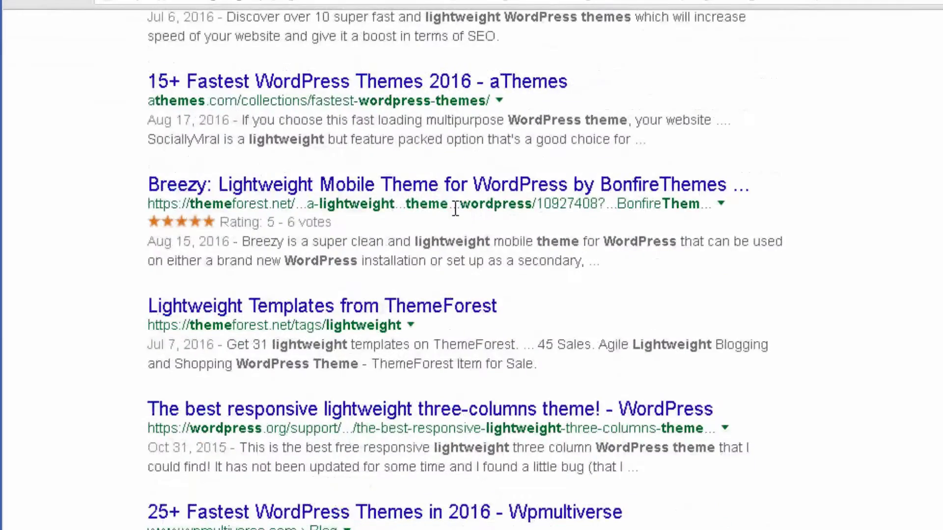
pyautogui.scroll(12, 456, 208)
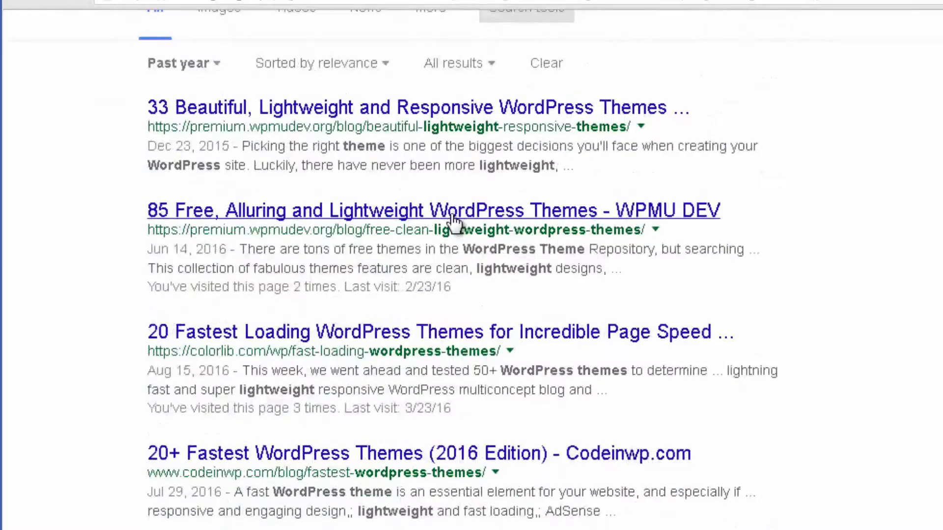
pyautogui.scroll(2, 454, 222)
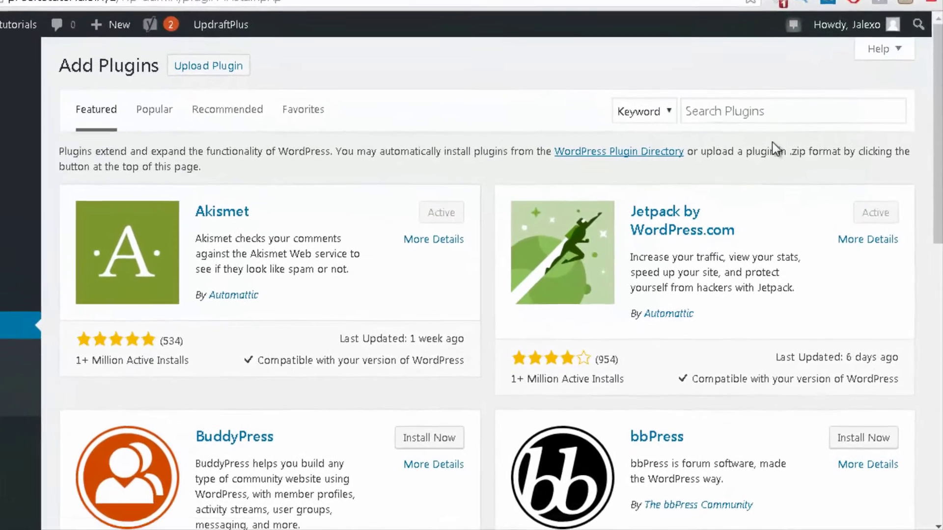
# - Search the plugin directory for "p3", then install and activate P3 (Plugin Performance Profiler)
pyautogui.click(796, 154)
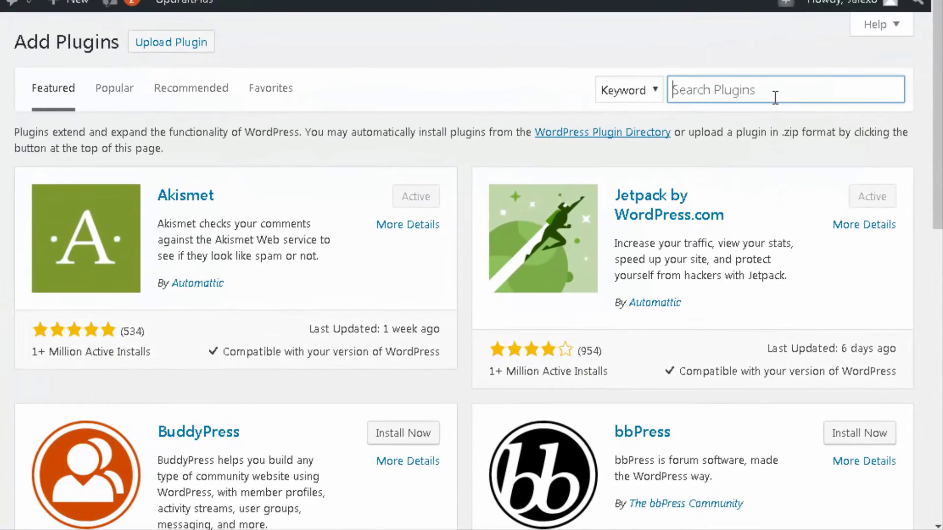
pyautogui.write('p')
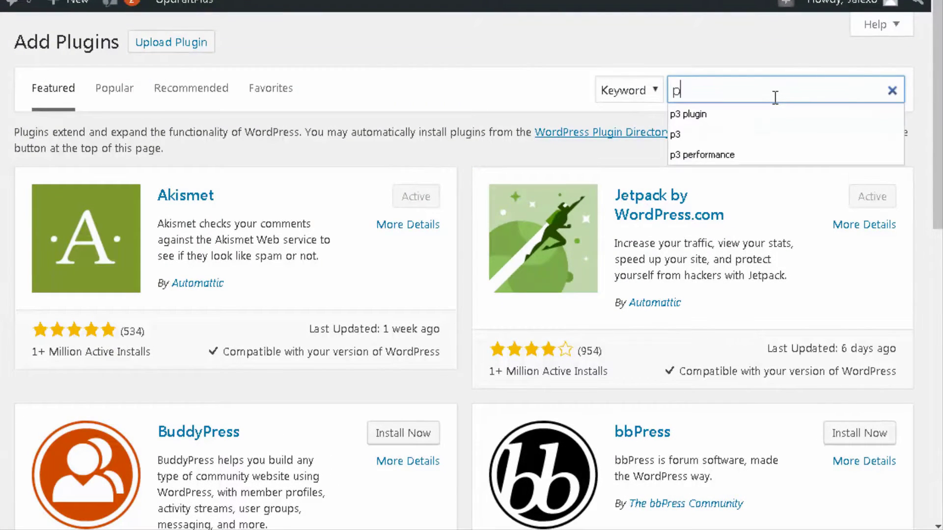
pyautogui.write('3')
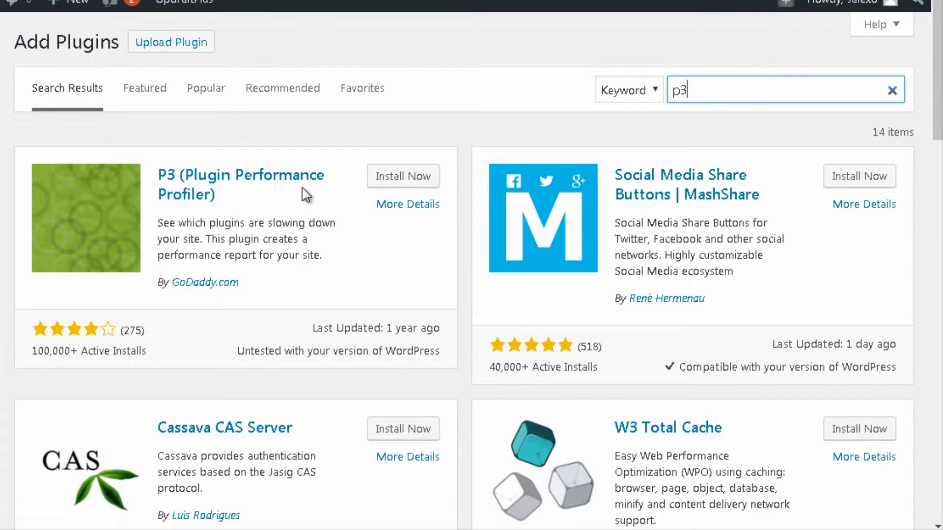
pyautogui.click(432, 194)
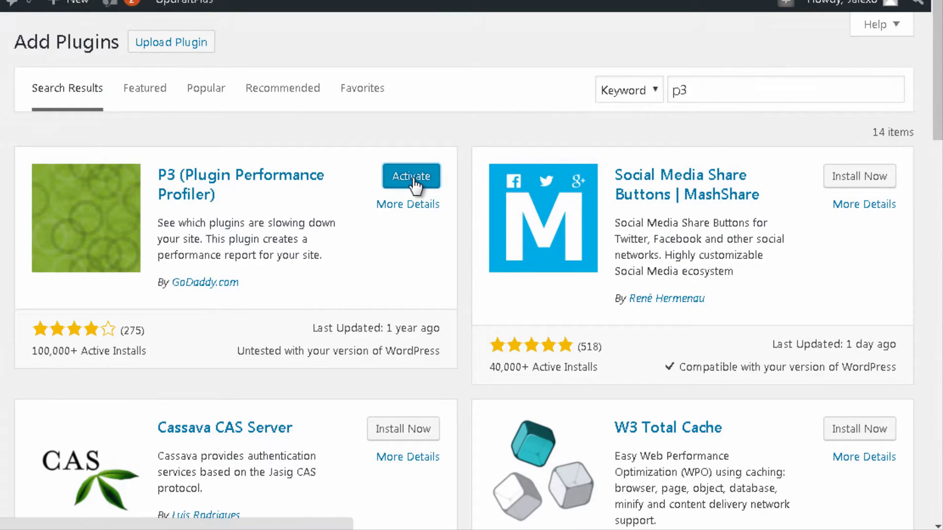
pyautogui.click(413, 178)
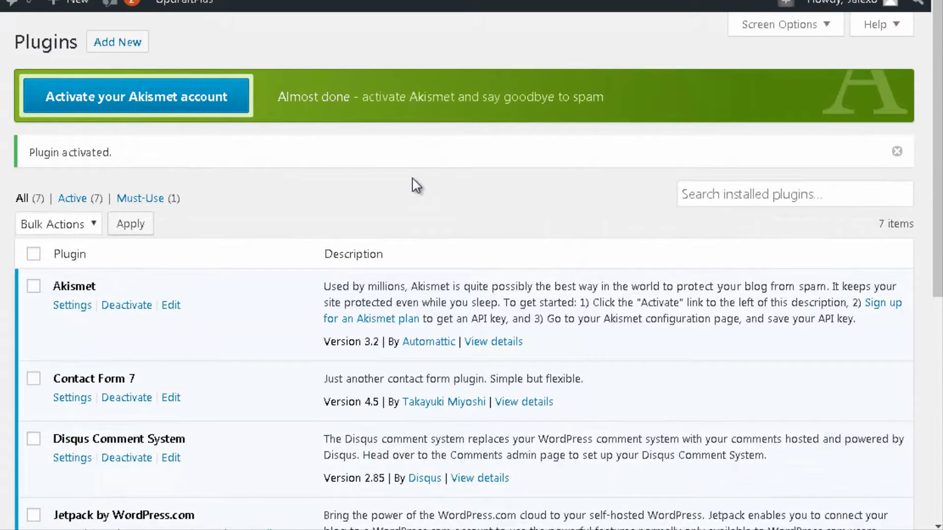
# - Open the scan page of P3 (Plugin Performance Profiler) from the installed plugins list and look it over
pyautogui.scroll(-3, 417, 186)
pyautogui.scroll(-2, 415, 185)
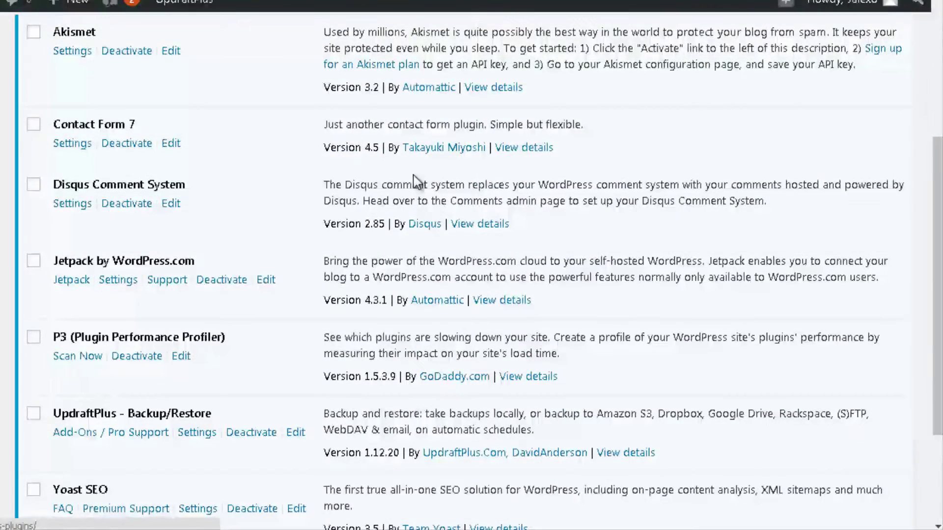
pyautogui.scroll(-2, 412, 183)
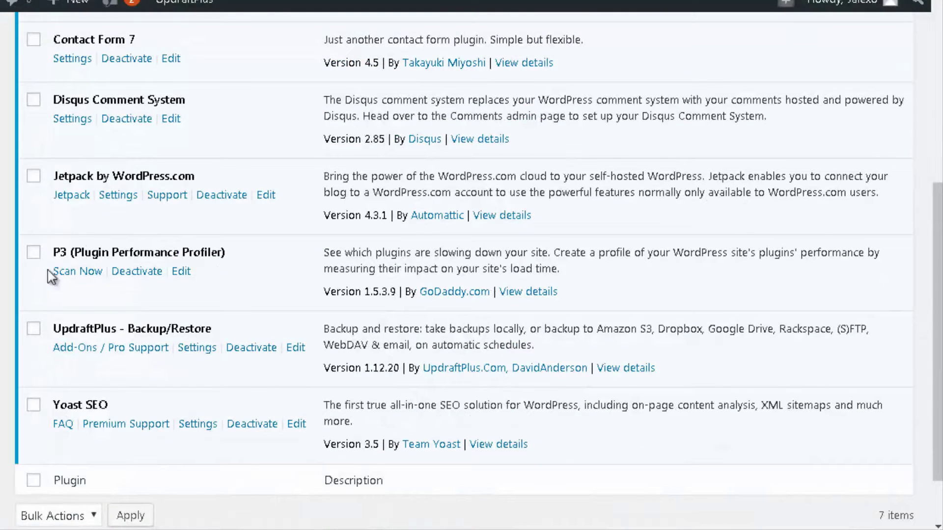
pyautogui.click(84, 273)
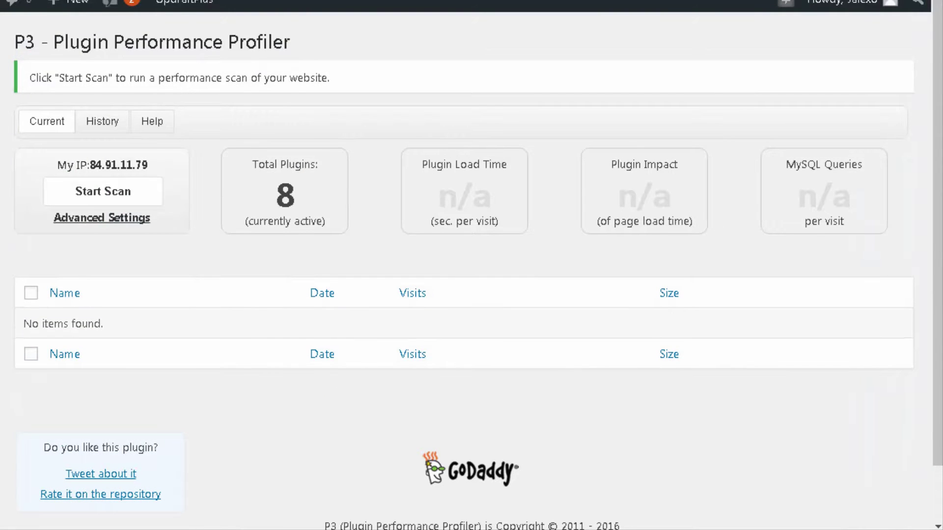
pyautogui.scroll(-2, 604, 226)
pyautogui.scroll(2, 508, 361)
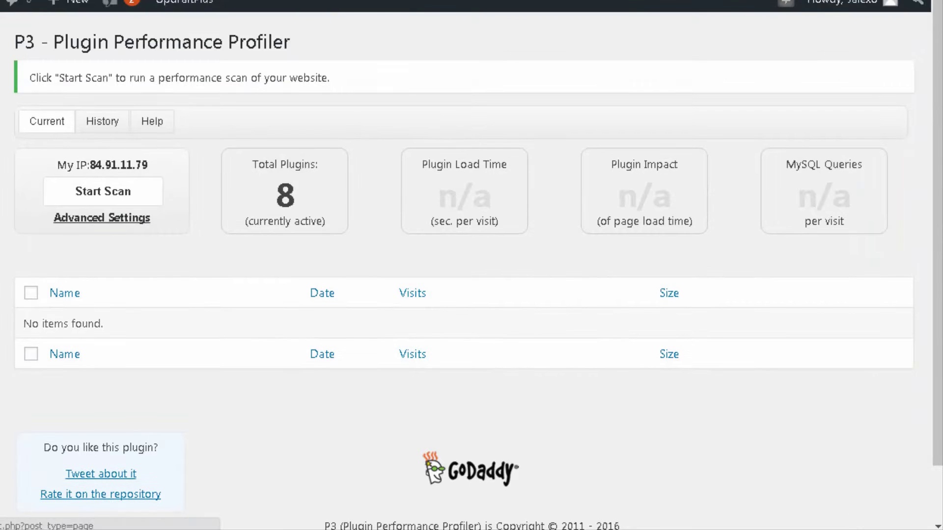
pyautogui.moveTo(308, 204)
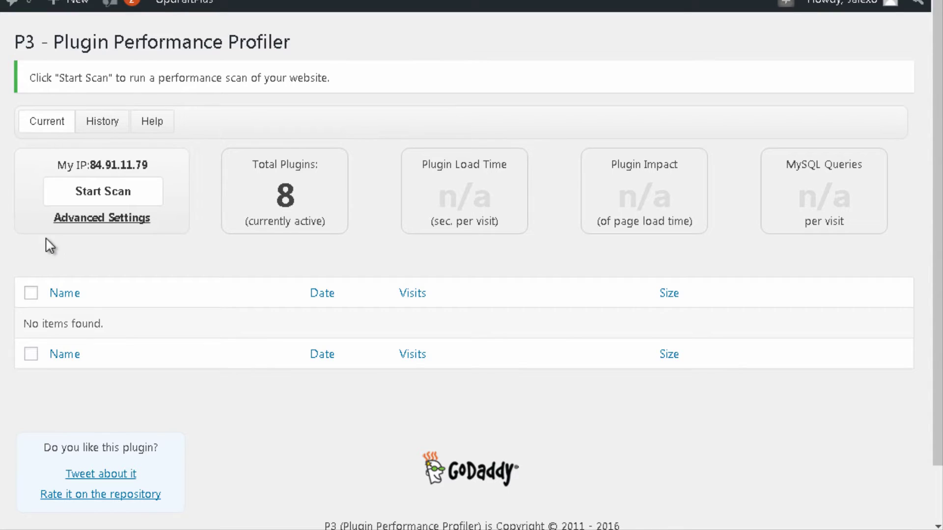
# - Run an automatic performance scan under the suggested scan name and open its results
pyautogui.click(50, 128)
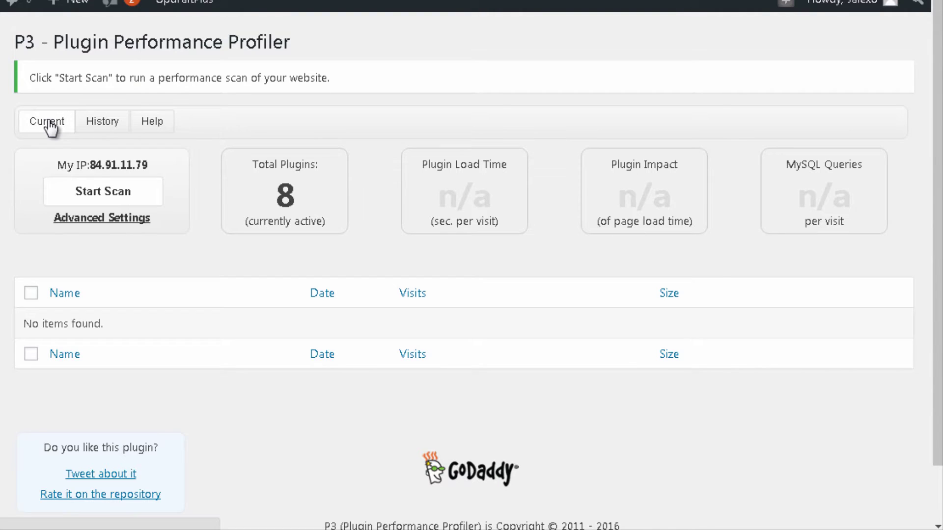
pyautogui.click(50, 128)
pyautogui.doubleClick(129, 201)
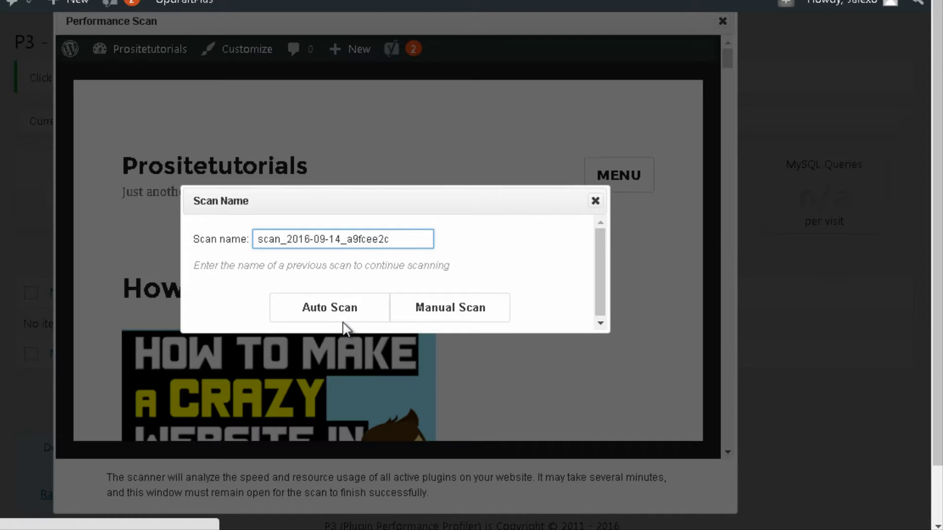
pyautogui.click(334, 317)
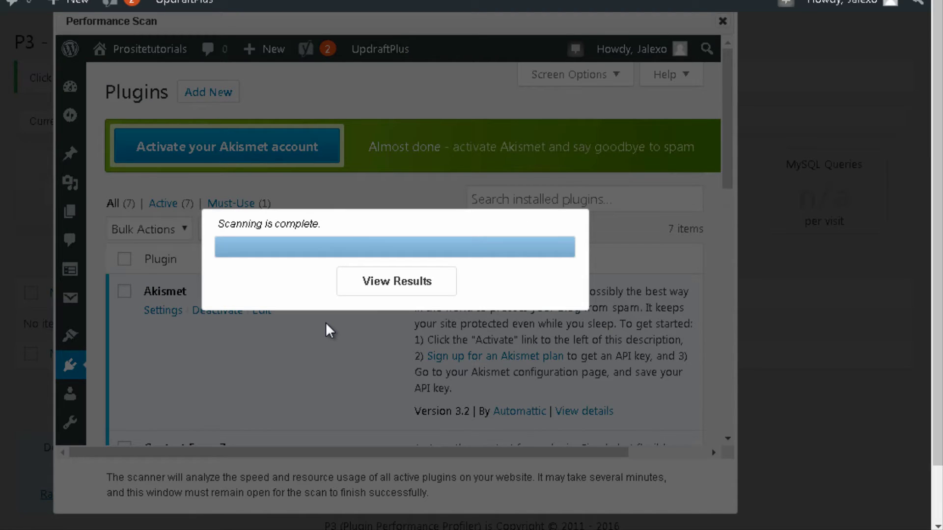
pyautogui.click(396, 294)
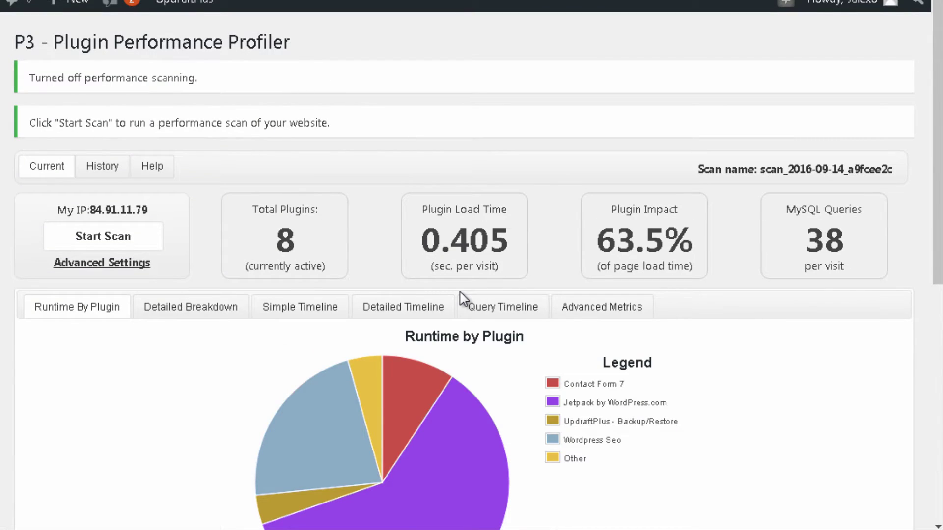
# - Examine the Runtime by Plugin chart, its legend, the plugin load time and the plugin impact figures
pyautogui.scroll(-3, 462, 298)
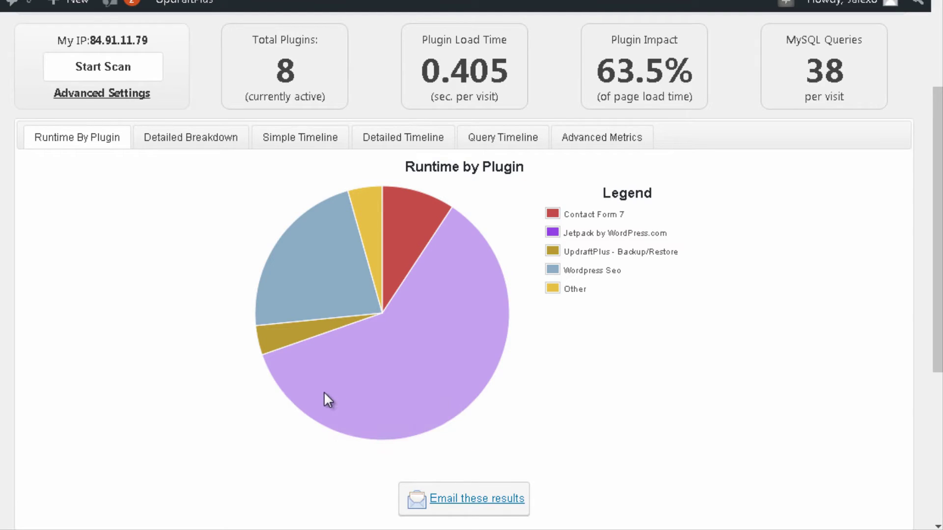
pyautogui.moveTo(339, 358)
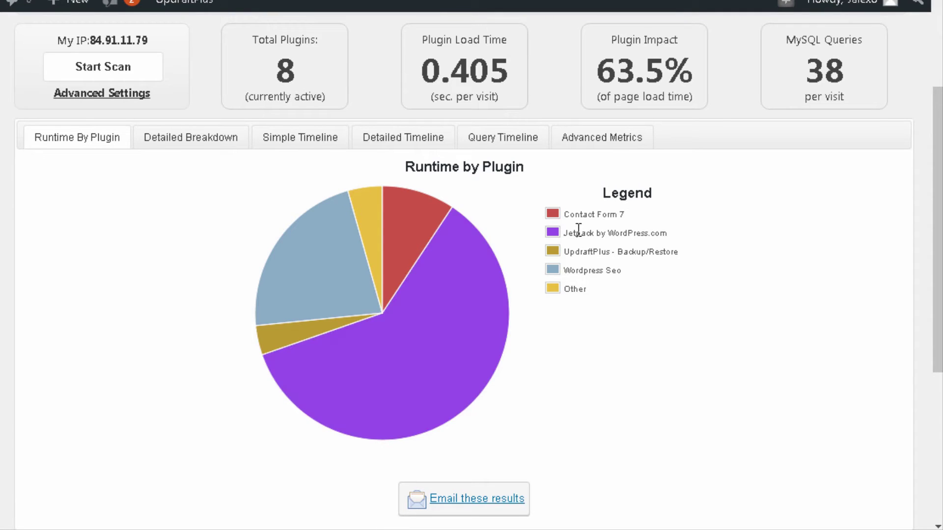
pyautogui.scroll(2, 415, 255)
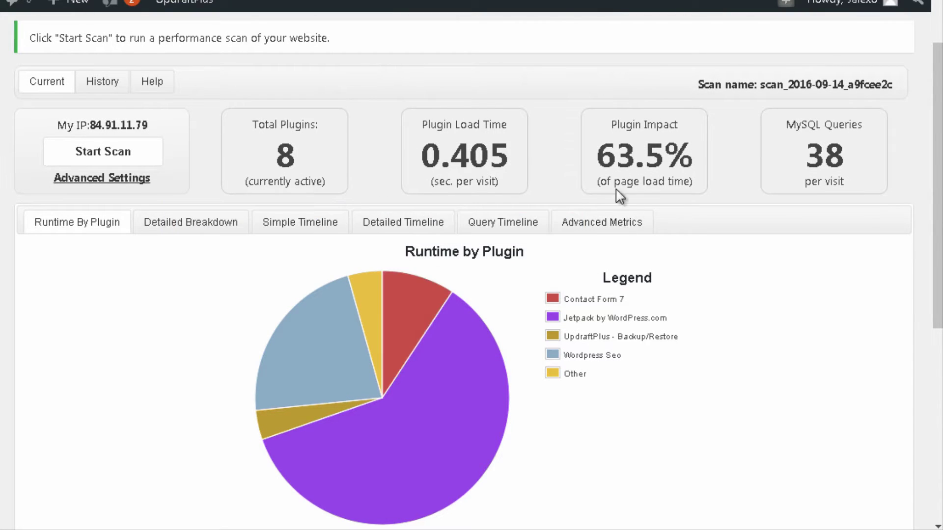
pyautogui.moveTo(455, 118)
pyautogui.scroll(-1, 474, 422)
pyautogui.scroll(1, 476, 424)
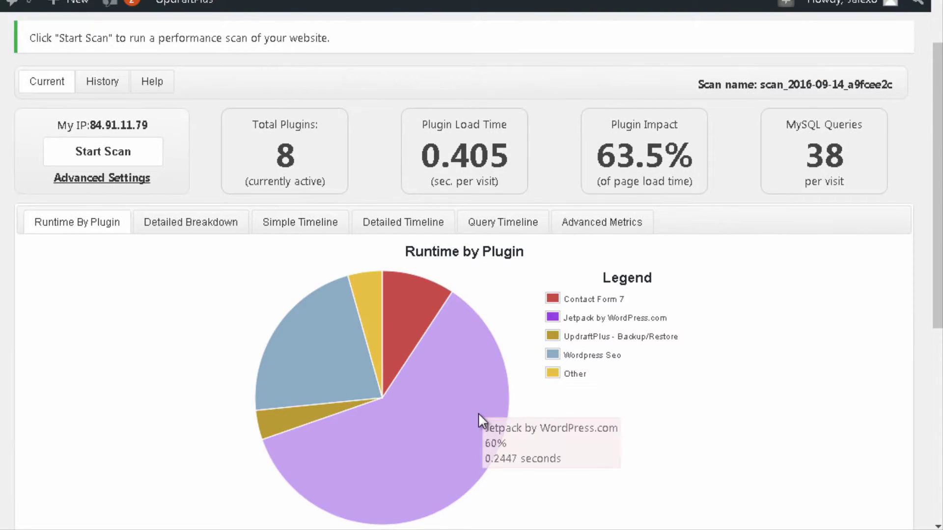
pyautogui.scroll(-1, 479, 413)
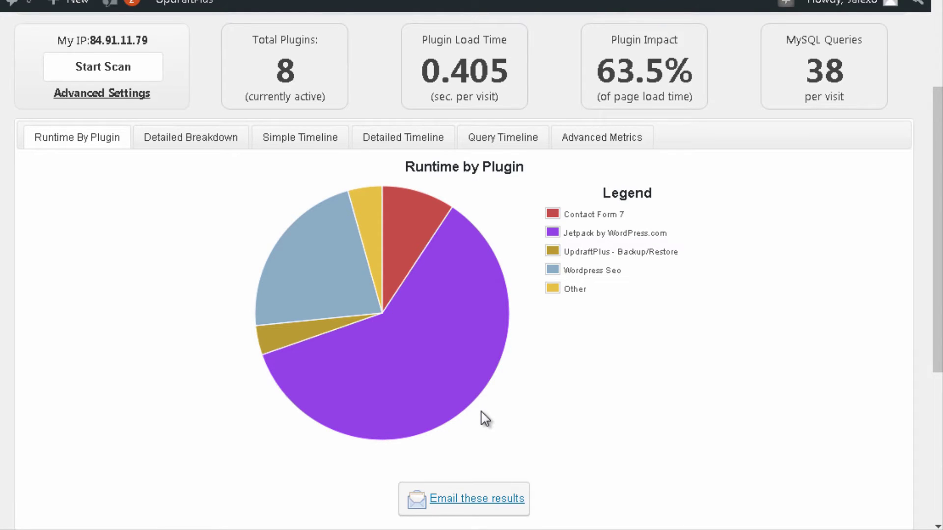
pyautogui.moveTo(298, 377)
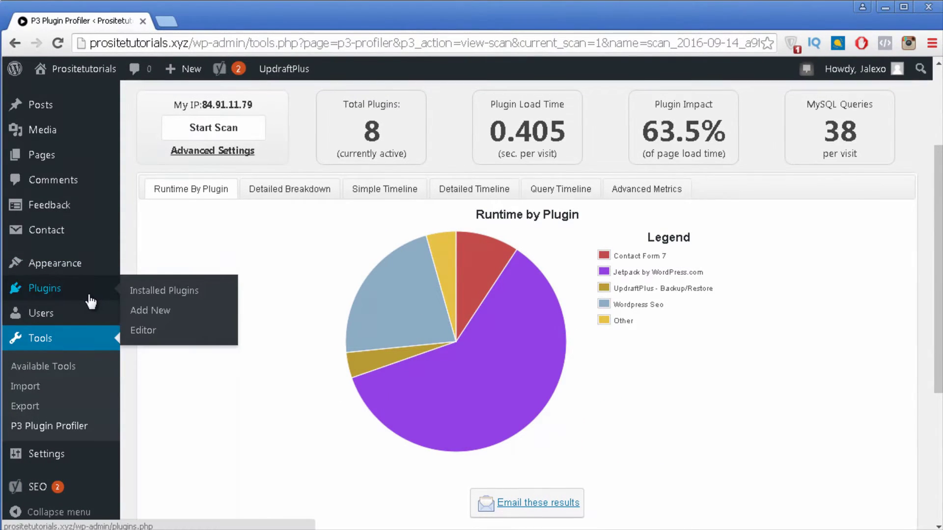
# - Deactivate Jetpack by WordPress.com and P3 (Plugin Performance Profiler) together with a bulk action on the installed plugins list
pyautogui.click(87, 296)
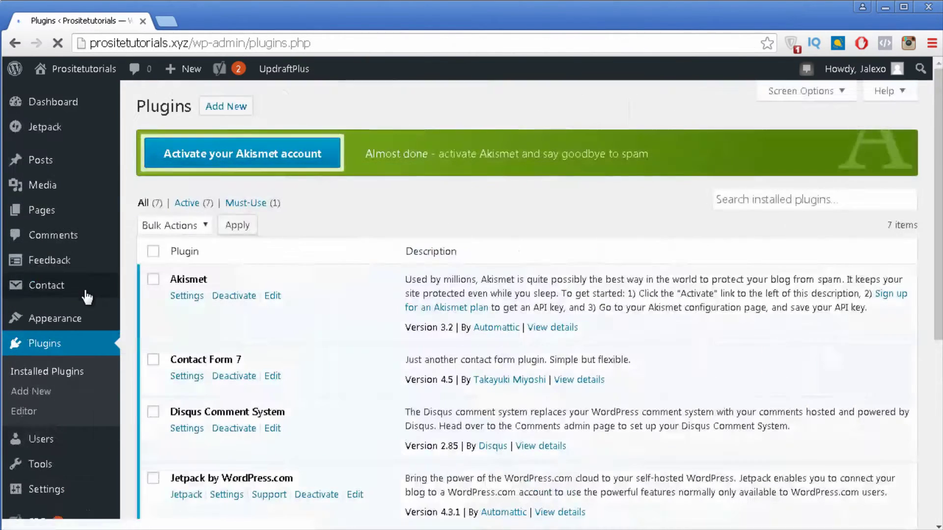
pyautogui.moveTo(83, 288)
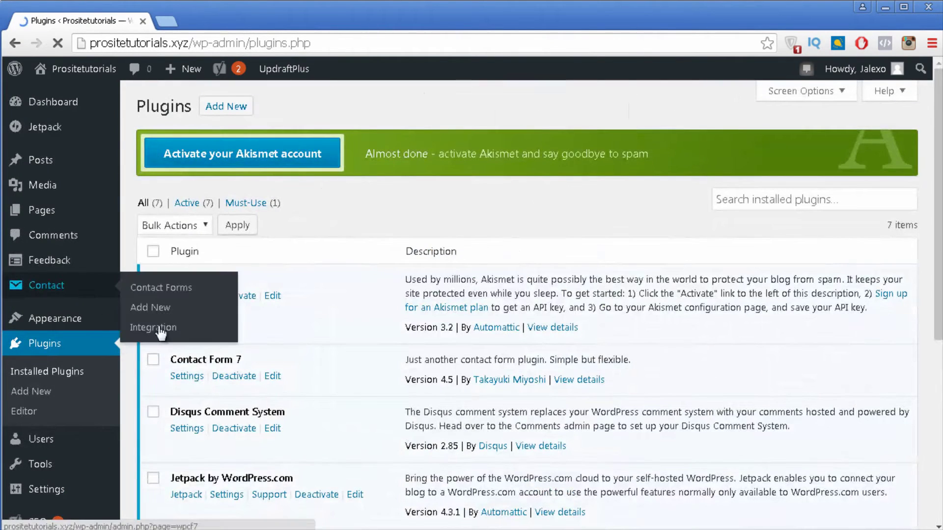
pyautogui.scroll(-5, 527, 432)
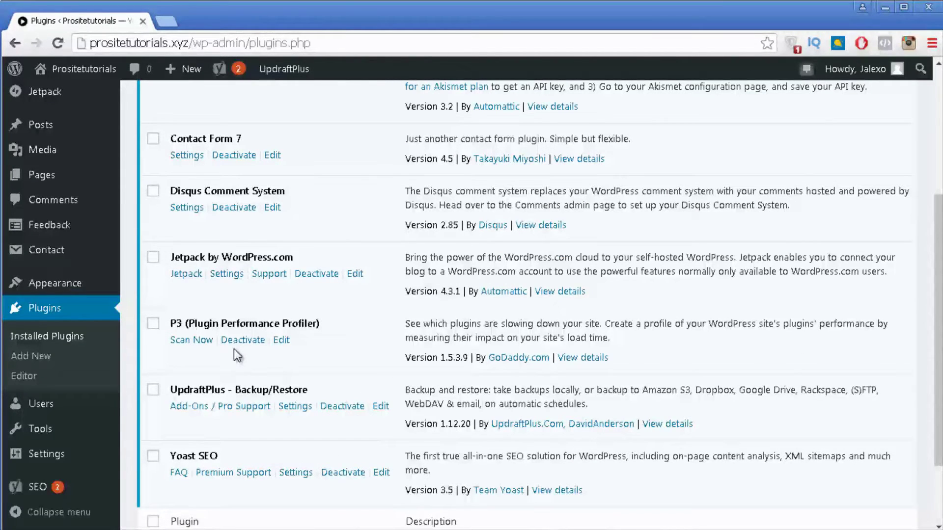
pyautogui.click(153, 324)
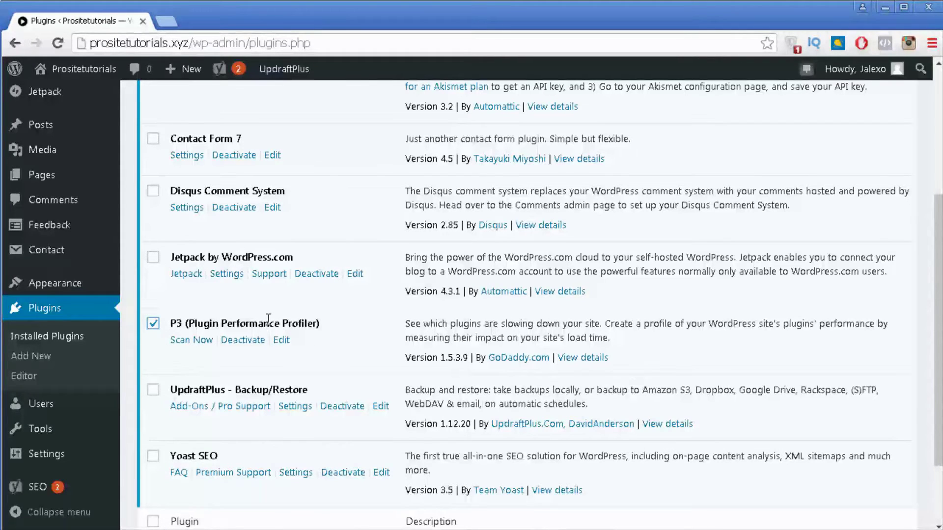
pyautogui.scroll(1, 267, 326)
pyautogui.scroll(1, 270, 344)
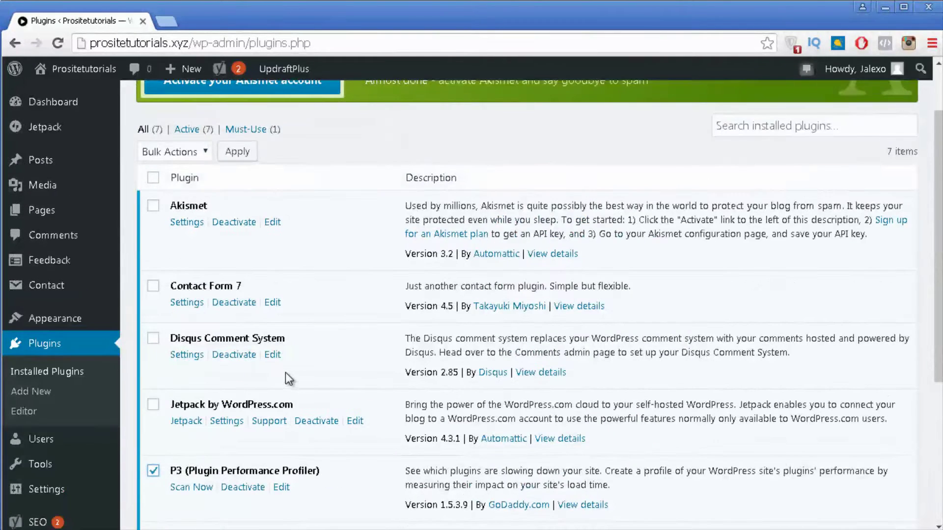
pyautogui.scroll(1, 285, 371)
pyautogui.scroll(-1, 287, 367)
pyautogui.scroll(-1, 286, 367)
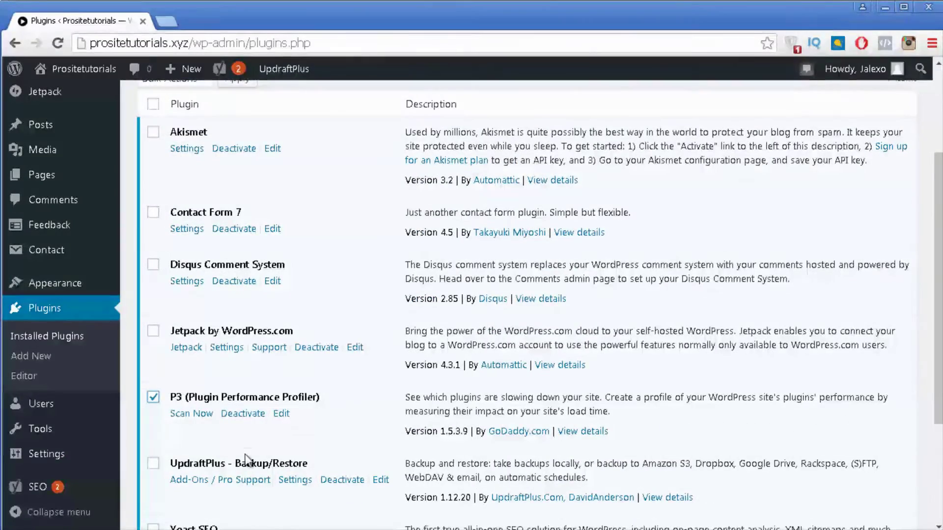
pyautogui.scroll(-1, 182, 435)
pyautogui.scroll(2, 184, 431)
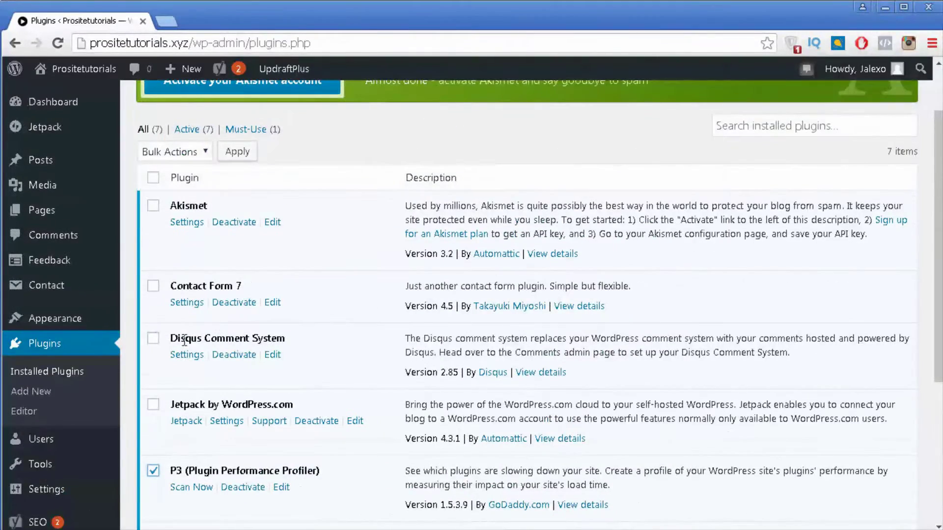
pyautogui.click(153, 406)
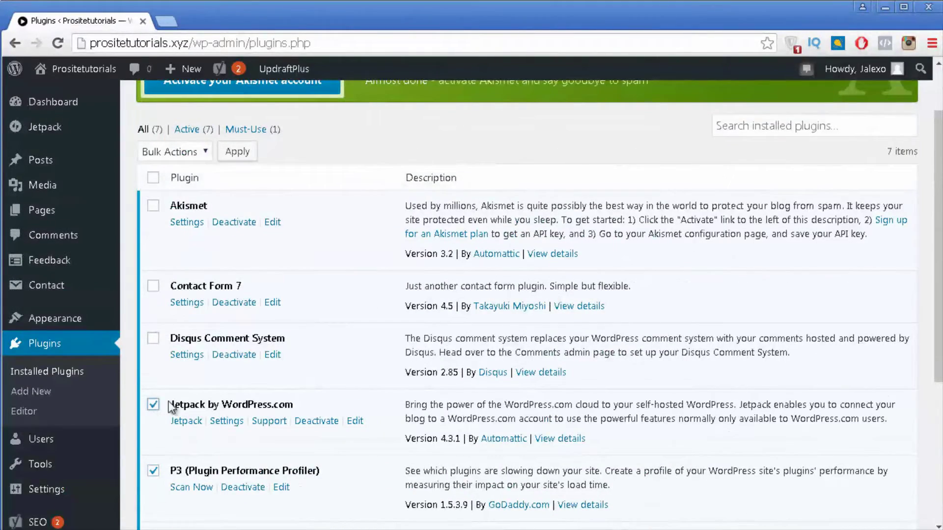
pyautogui.click(191, 152)
pyautogui.click(175, 200)
pyautogui.click(238, 153)
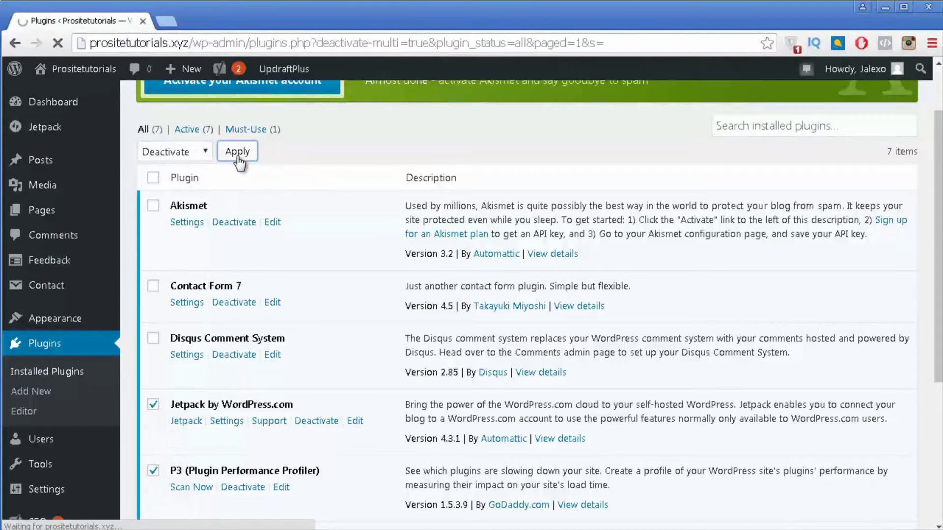
# - Delete the deactivated Jetpack by WordPress.com and P3 (Plugin Performance Profiler) plugins and their data in bulk
pyautogui.scroll(-3, 353, 274)
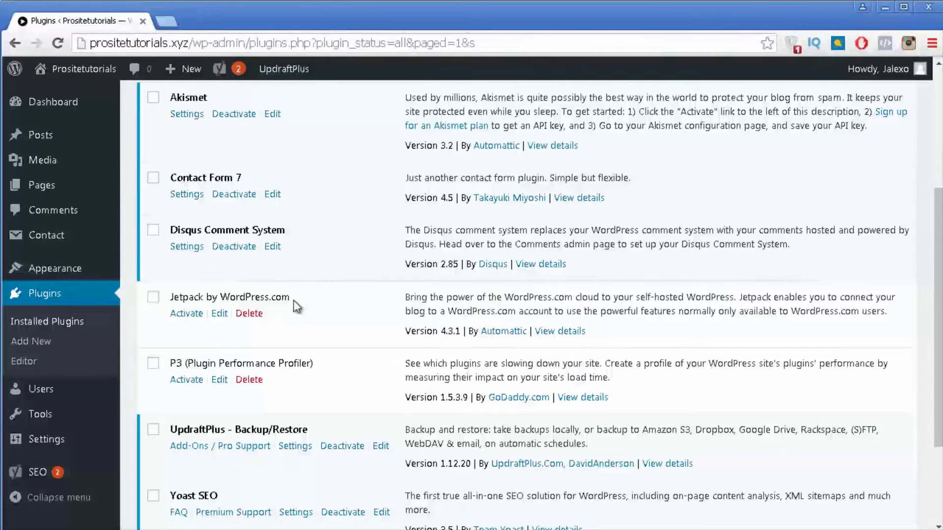
pyautogui.click(153, 298)
pyautogui.click(153, 364)
pyautogui.scroll(5, 196, 239)
pyautogui.click(184, 264)
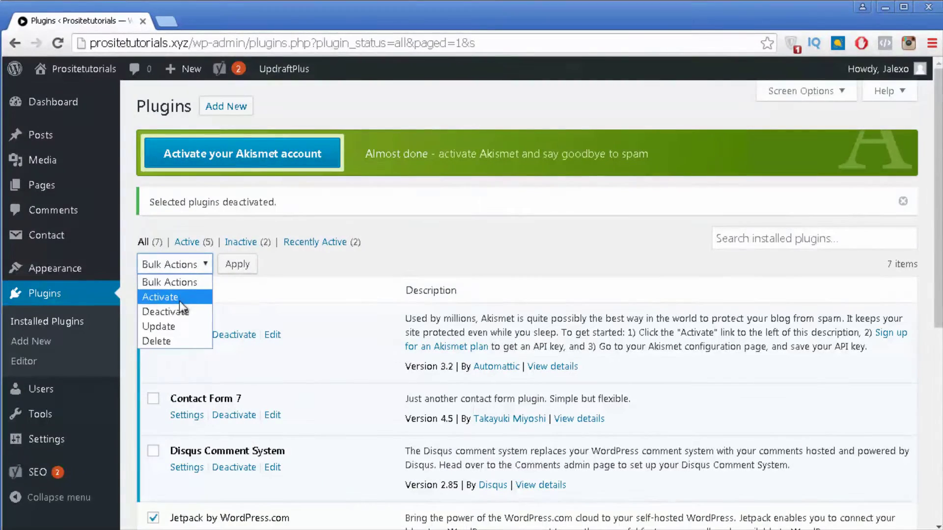
pyautogui.click(214, 302)
pyautogui.click(235, 264)
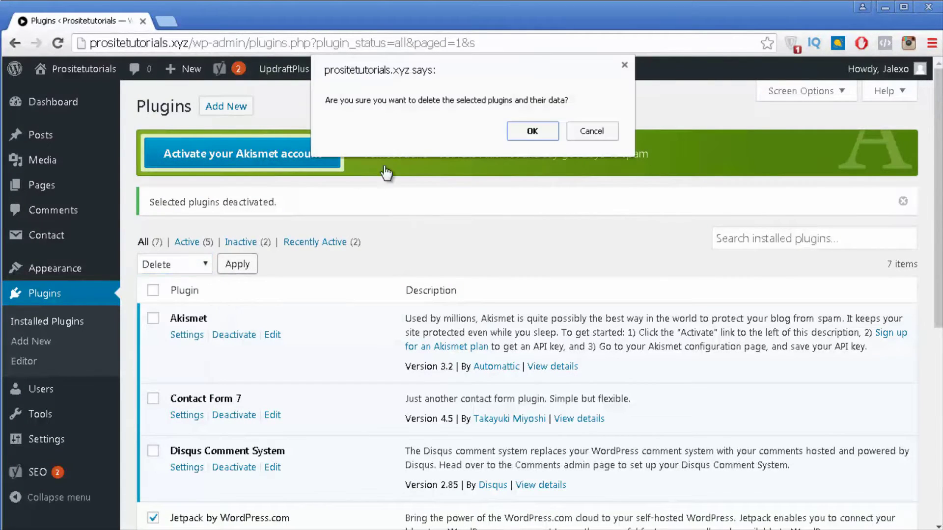
pyautogui.click(532, 130)
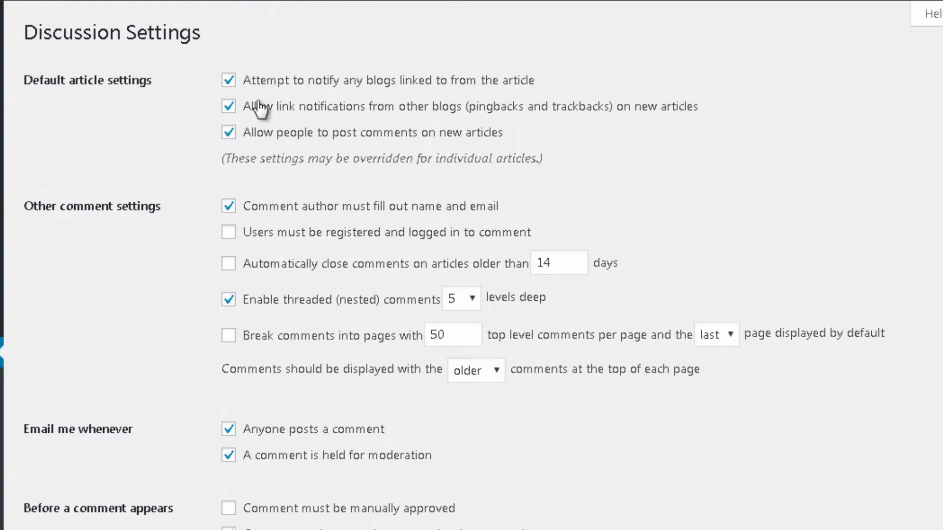
# - Disable link notifications from other blogs (pingbacks and trackbacks) on new articles in the Discussion Settings and save the changes
pyautogui.click(229, 108)
pyautogui.scroll(-15, 192, 318)
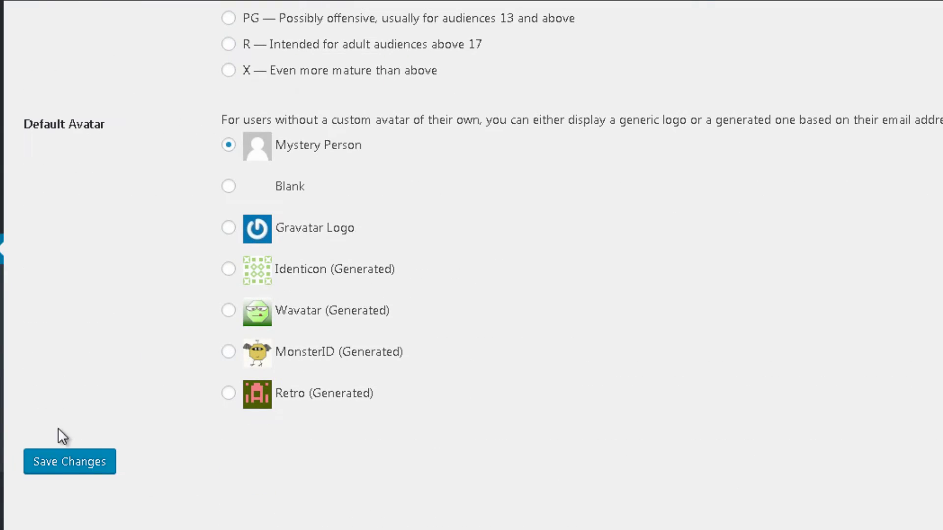
pyautogui.click(63, 470)
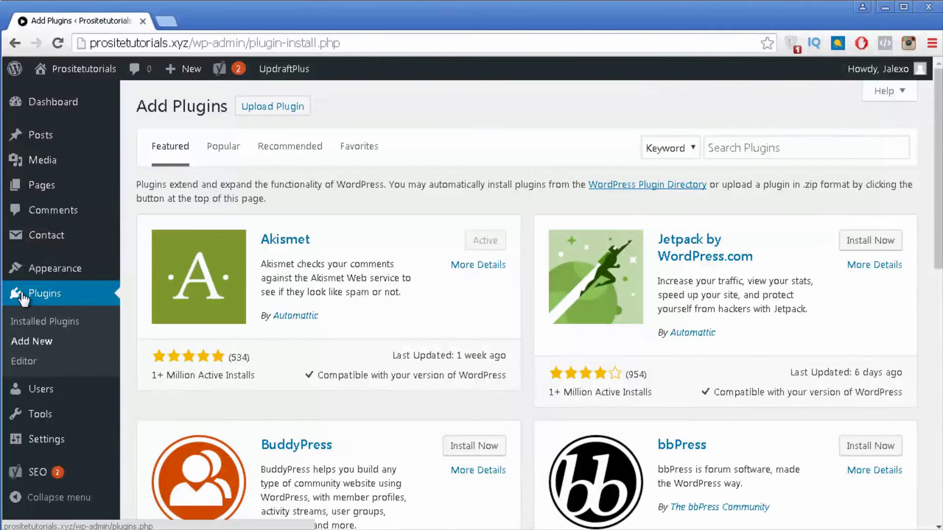
# - Search the plugin directory for "wp smush it" and install WP Smush - Image Optimization
pyautogui.click(741, 156)
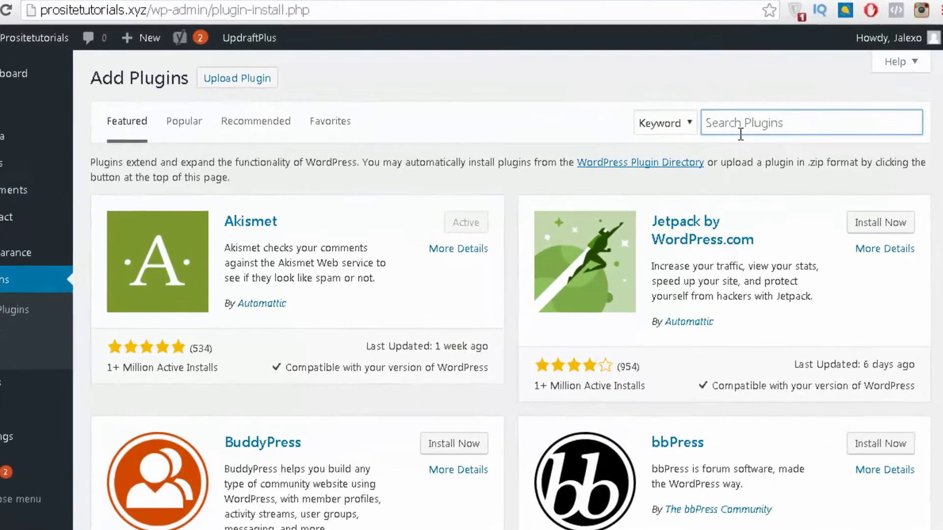
pyautogui.write('wp sm')
pyautogui.write('ush it')
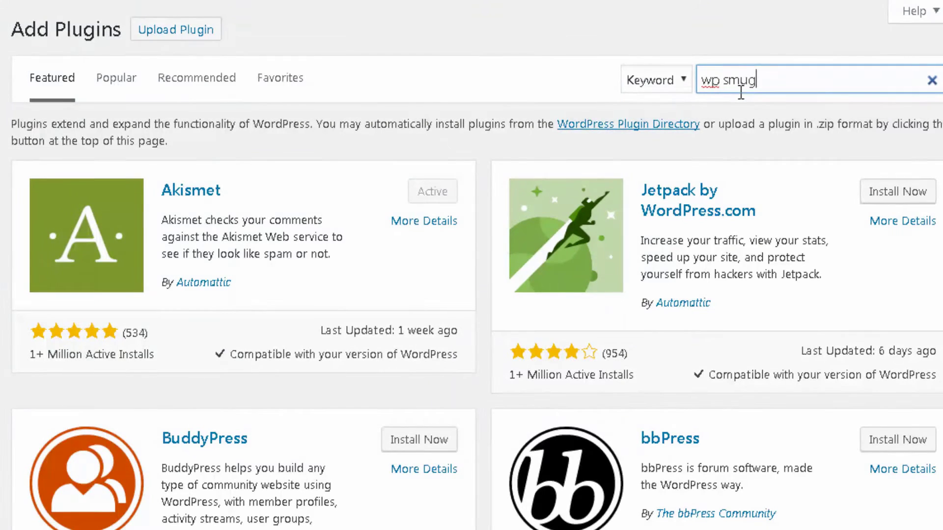
pyautogui.press('Return')
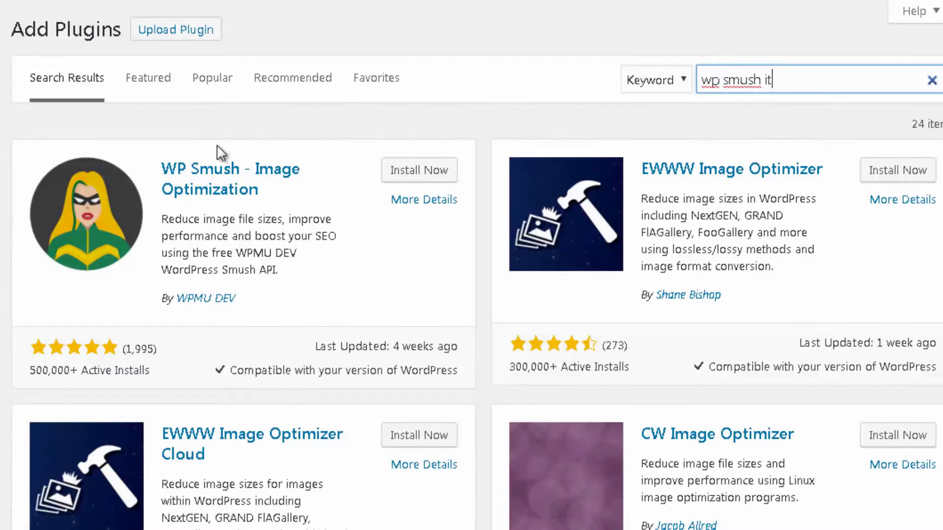
pyautogui.click(416, 168)
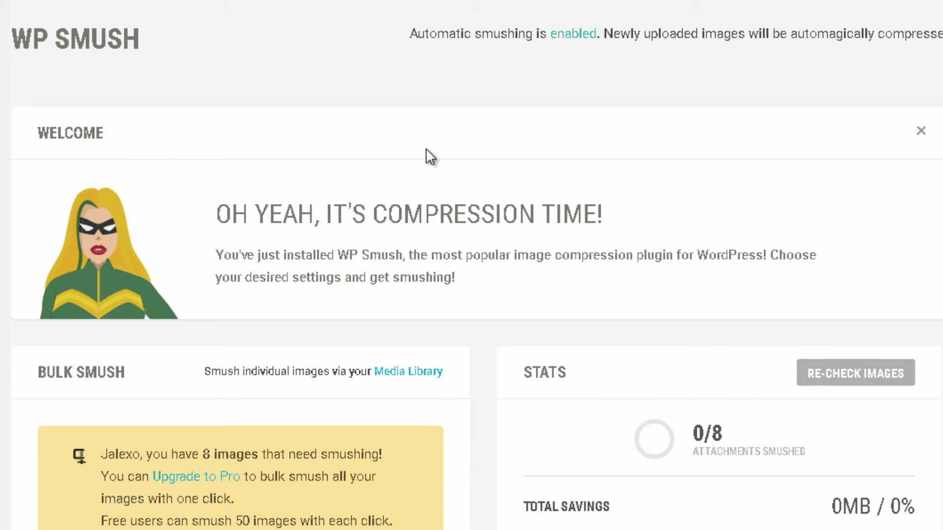
# - Start a bulk smush of the site's images in WP Smush and check its progress and stats
pyautogui.scroll(-1, 426, 149)
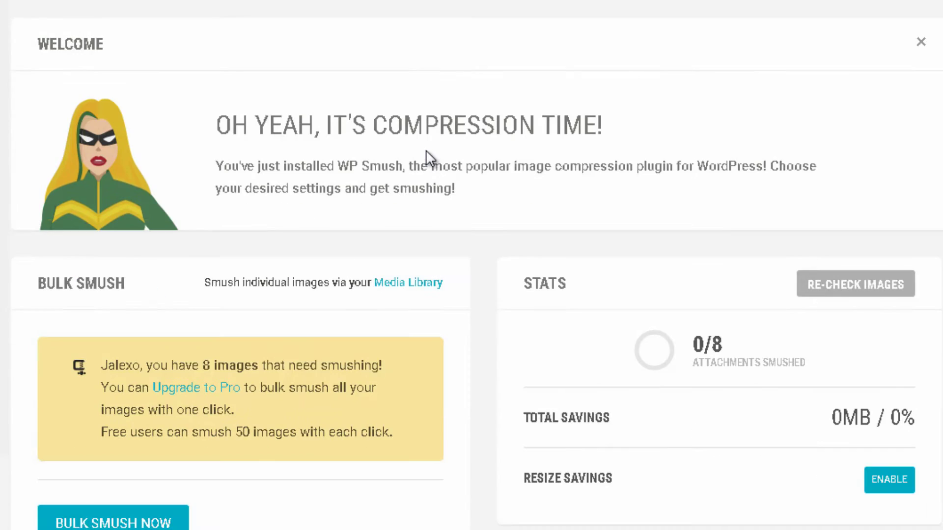
pyautogui.scroll(1, 429, 78)
pyautogui.scroll(-2, 474, 248)
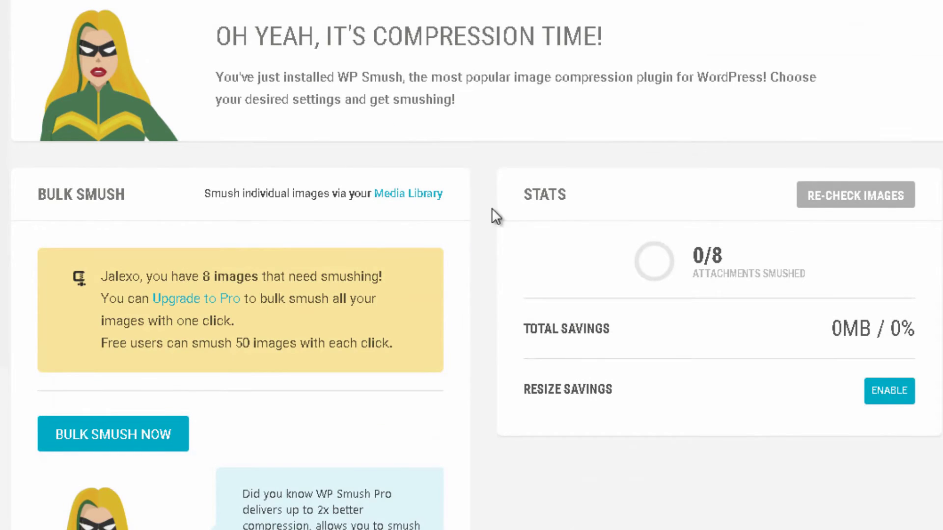
pyautogui.scroll(-3, 492, 209)
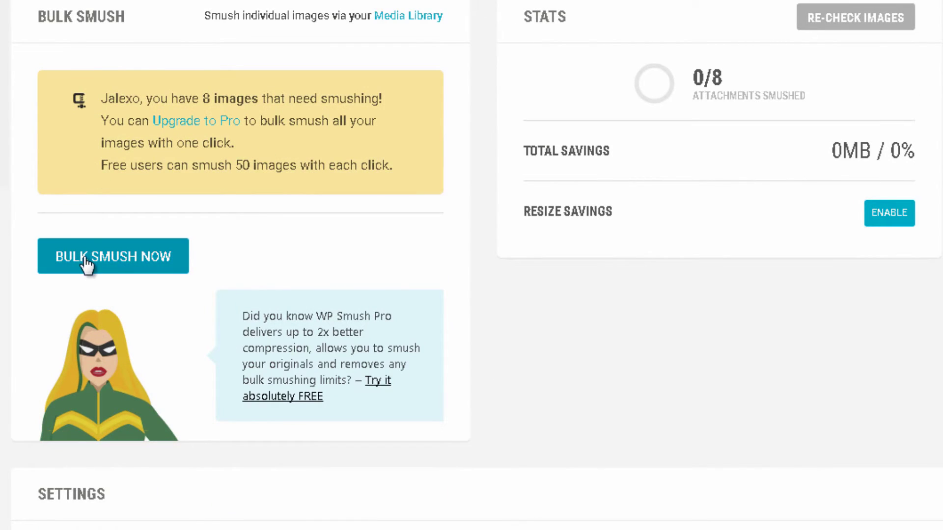
pyautogui.click(159, 272)
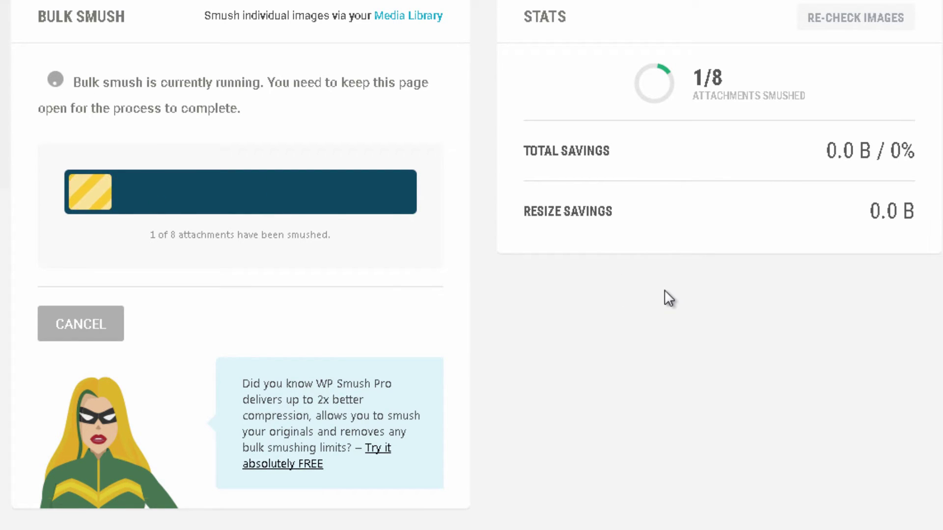
pyautogui.scroll(2, 697, 161)
pyautogui.moveTo(723, 178)
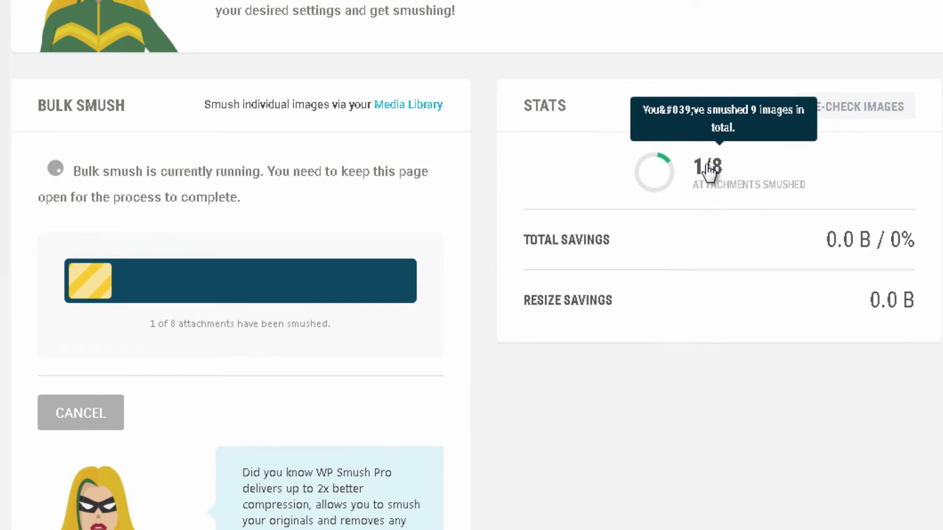
pyautogui.scroll(-2, 683, 280)
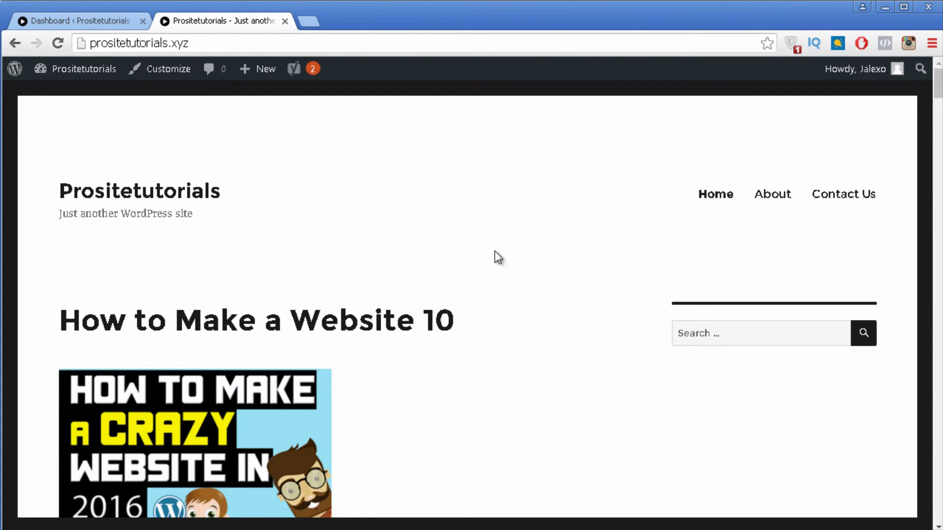
# - Examine how many posts the site's home page lists, from How to Make a Website 10 down to the oldest one
pyautogui.scroll(-3, 489, 231)
pyautogui.scroll(-18, 476, 153)
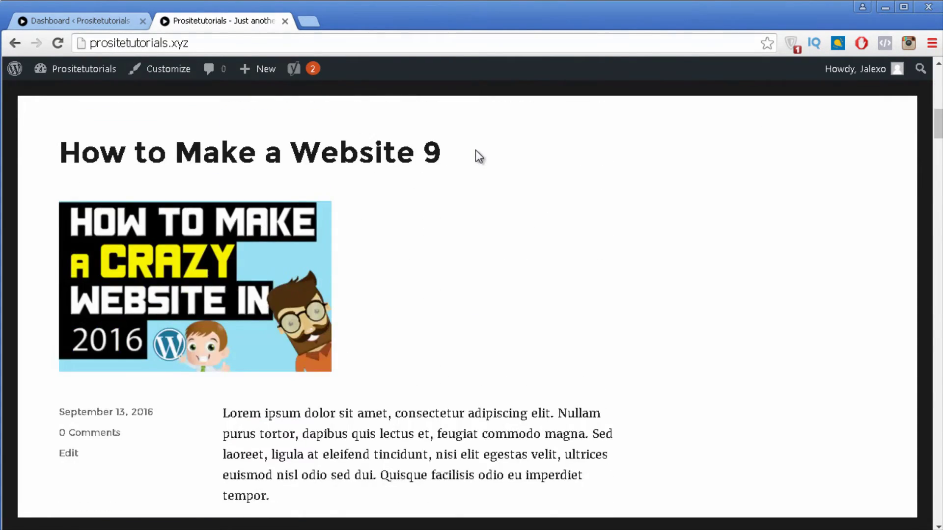
pyautogui.scroll(-16, 479, 157)
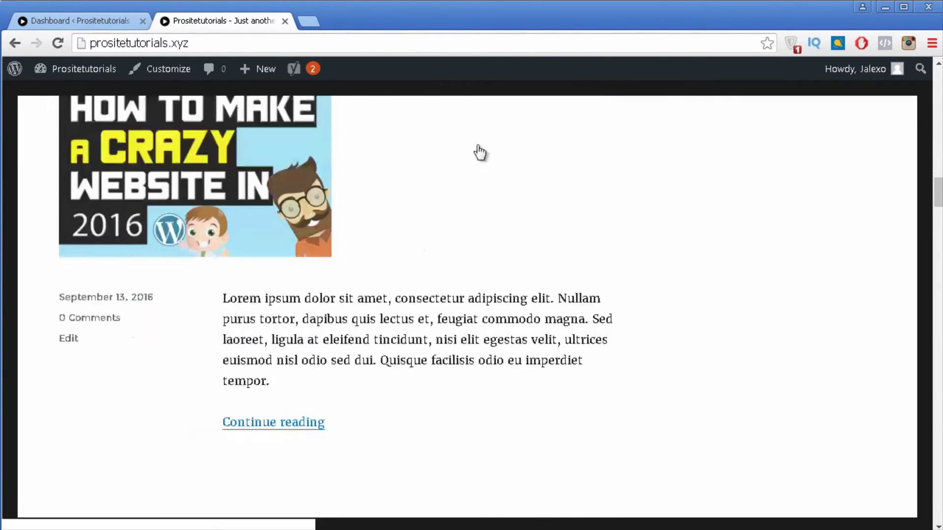
pyautogui.scroll(-12, 618, 198)
pyautogui.scroll(5, 413, 349)
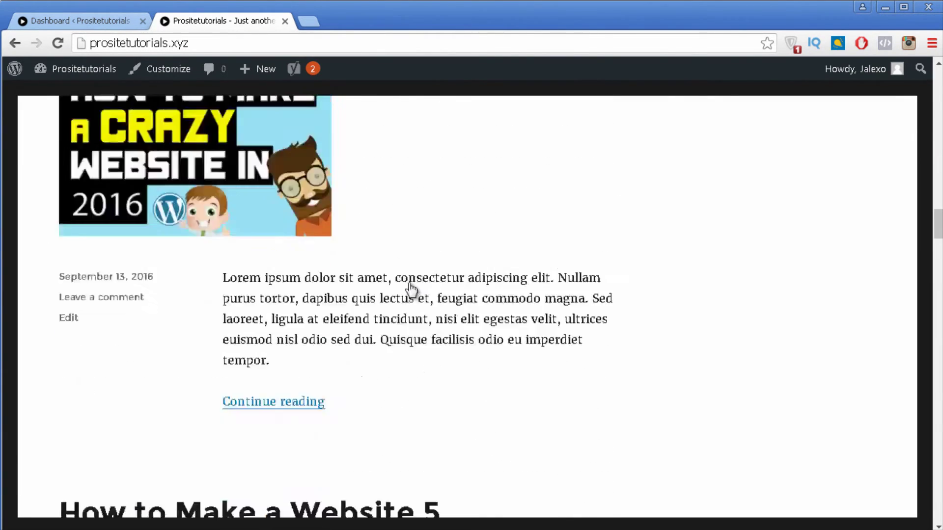
pyautogui.scroll(-20, 348, 295)
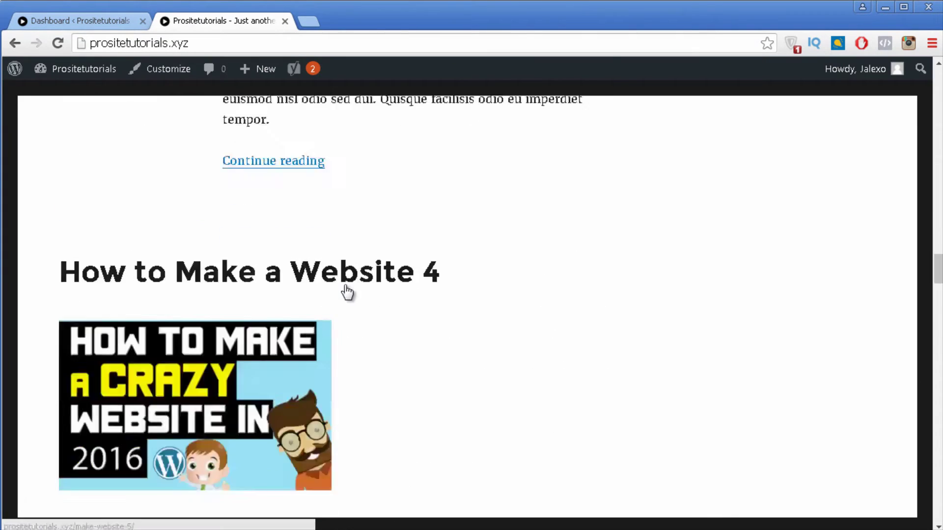
pyautogui.scroll(-15, 376, 374)
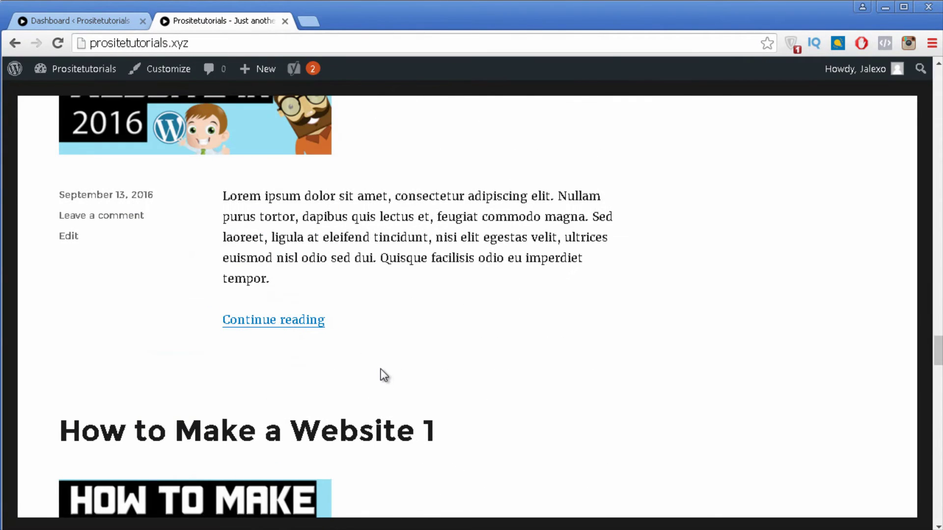
pyautogui.scroll(-7, 384, 374)
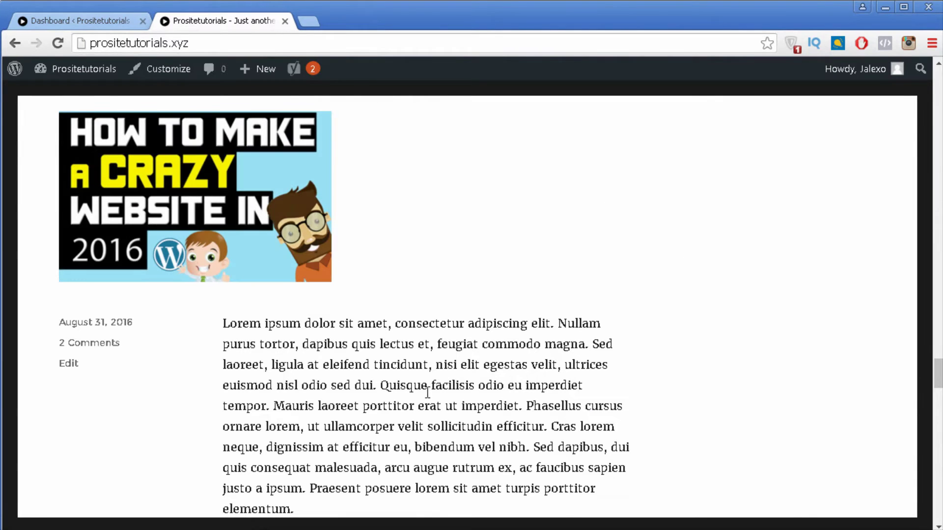
# - Set blog pages to show at most 7 posts in the Reading Settings, save the changes and check the reloaded home page
pyautogui.click(69, 19)
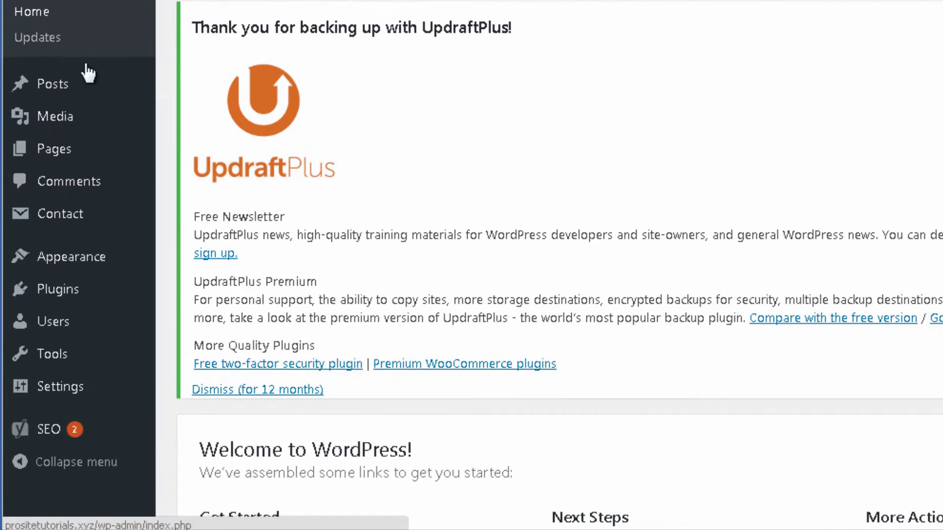
pyautogui.moveTo(81, 388)
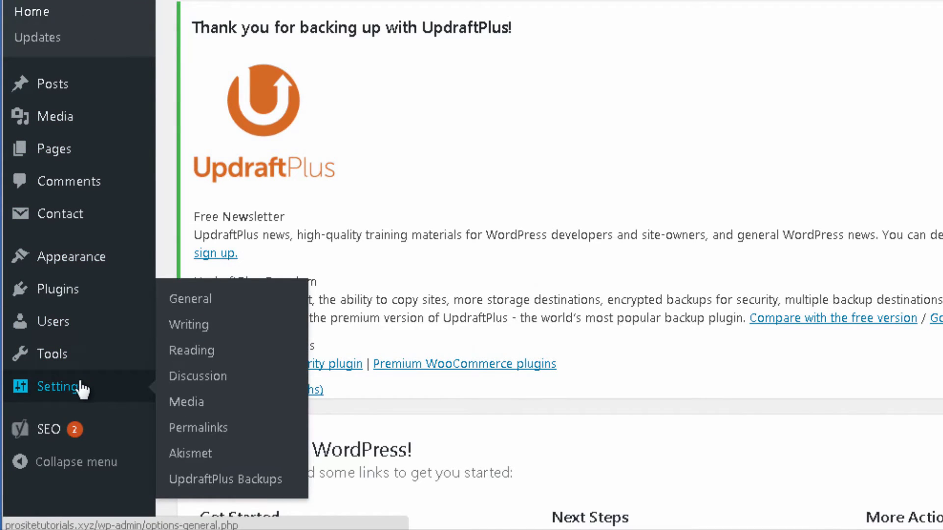
pyautogui.click(246, 360)
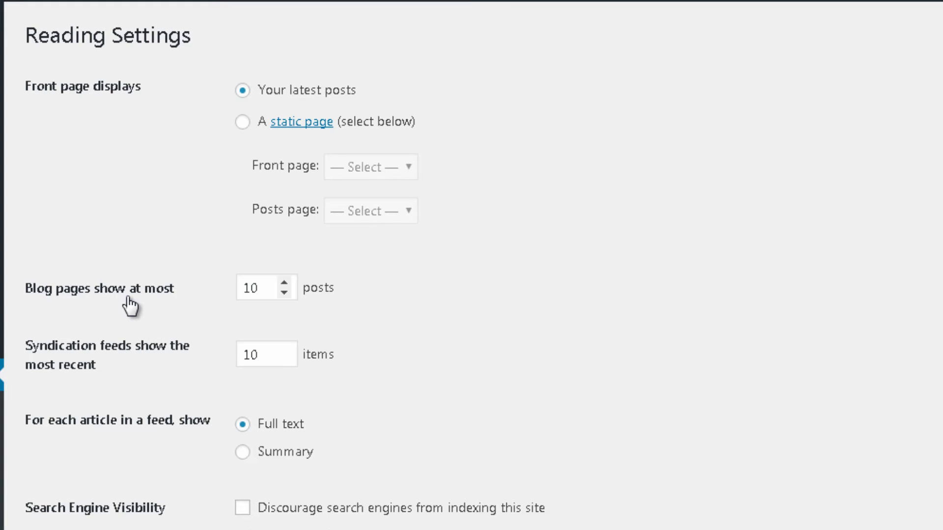
pyautogui.doubleClick(266, 283)
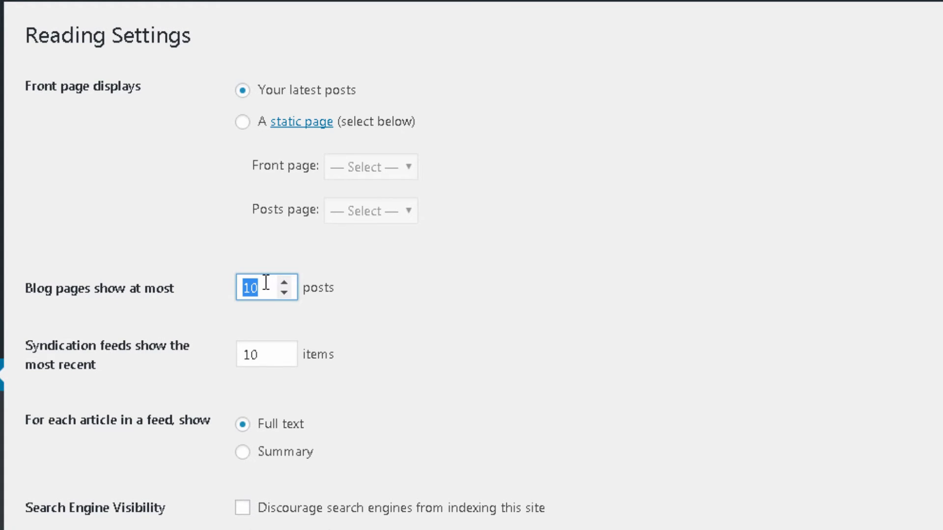
pyautogui.write('7')
pyautogui.scroll(-2, 279, 262)
pyautogui.click(110, 482)
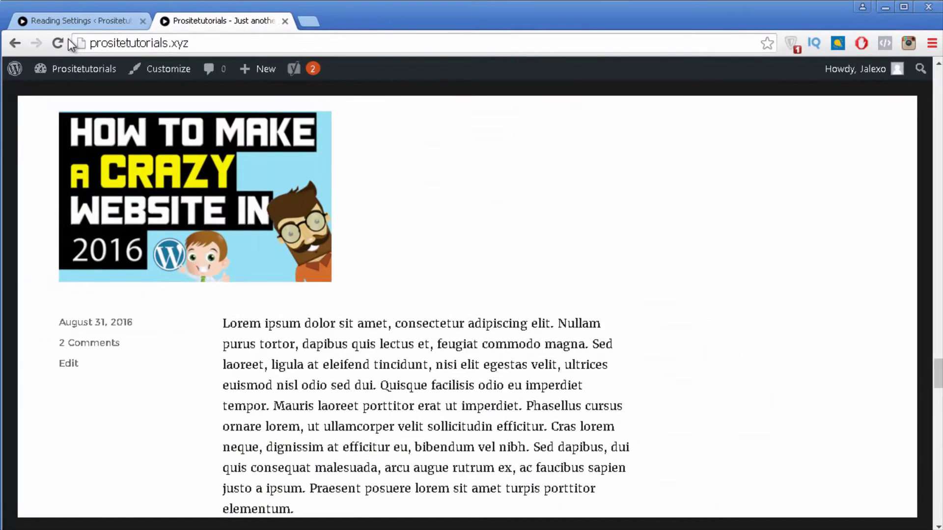
pyautogui.click(66, 40)
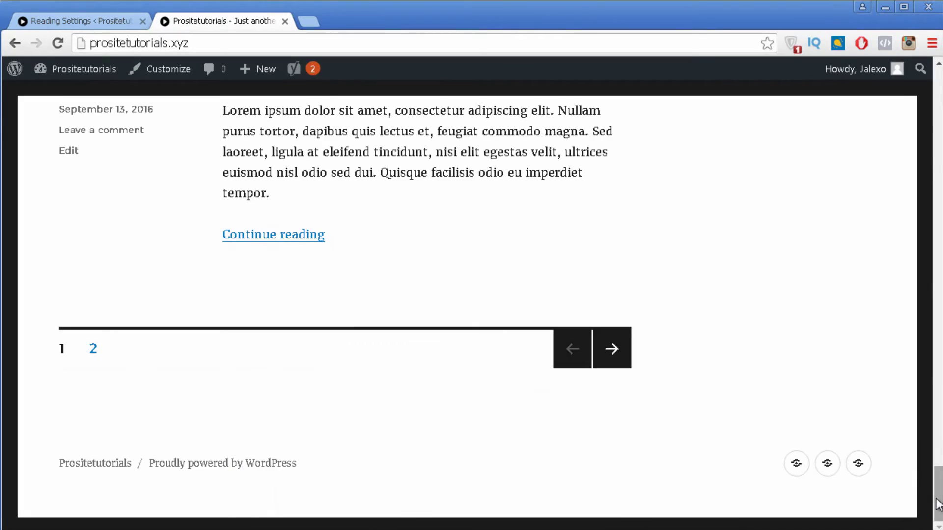
pyautogui.moveTo(940, 504); pyautogui.dragTo(926, 371)
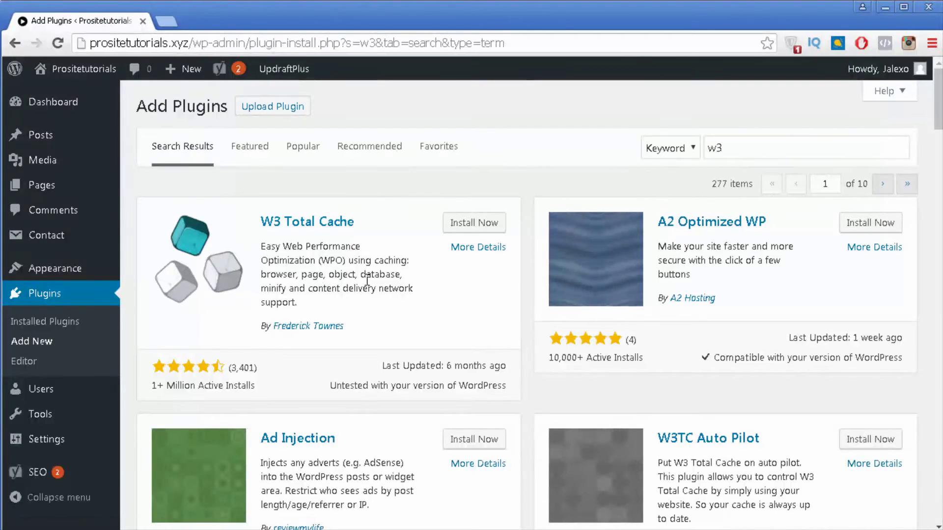
# - Install and activate the W3 Total Cache plugin and open its General Settings
pyautogui.click(466, 225)
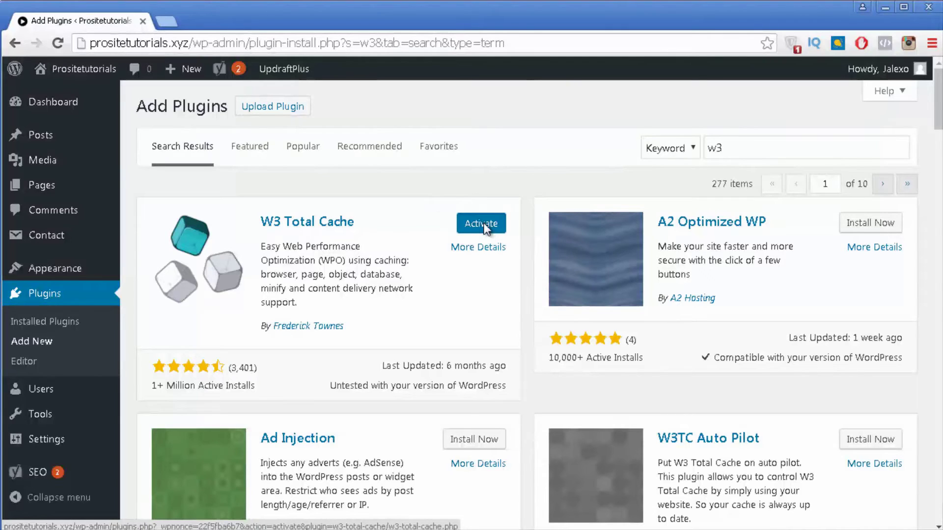
pyautogui.click(484, 225)
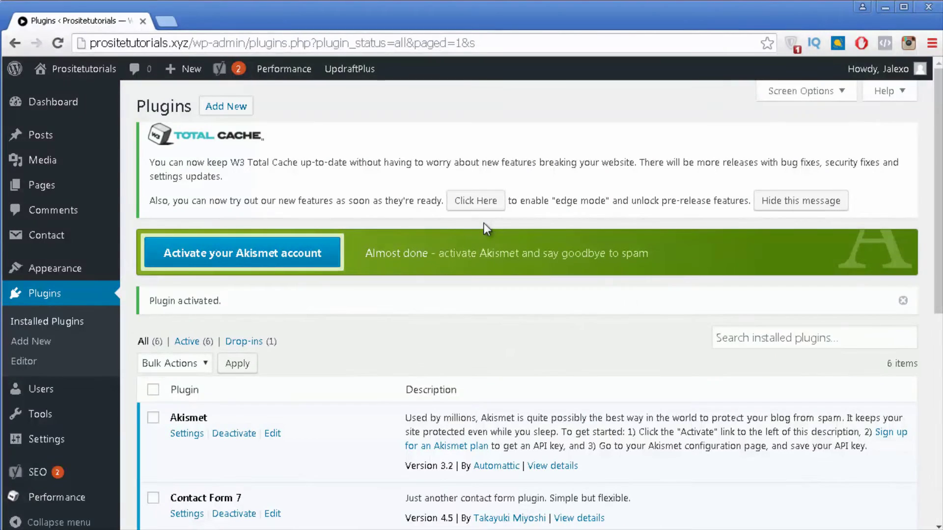
pyautogui.scroll(-2, 409, 343)
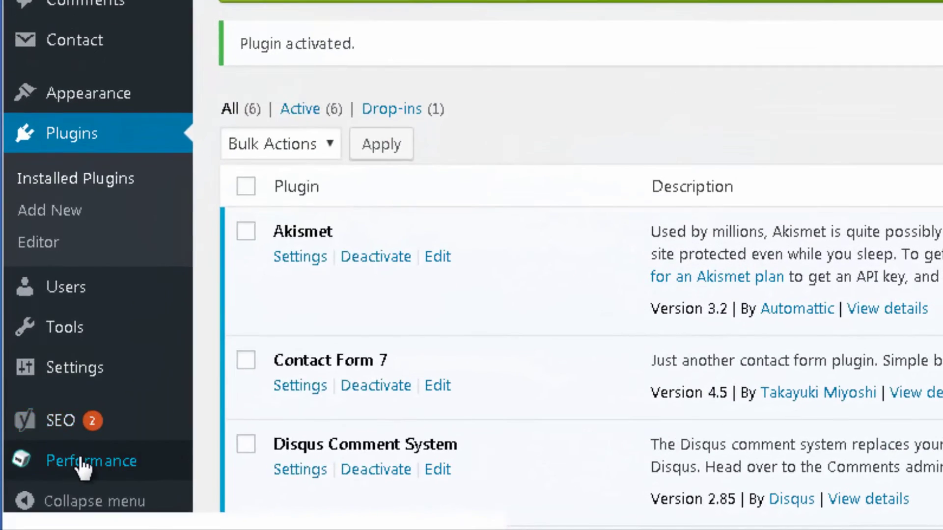
pyautogui.moveTo(51, 474)
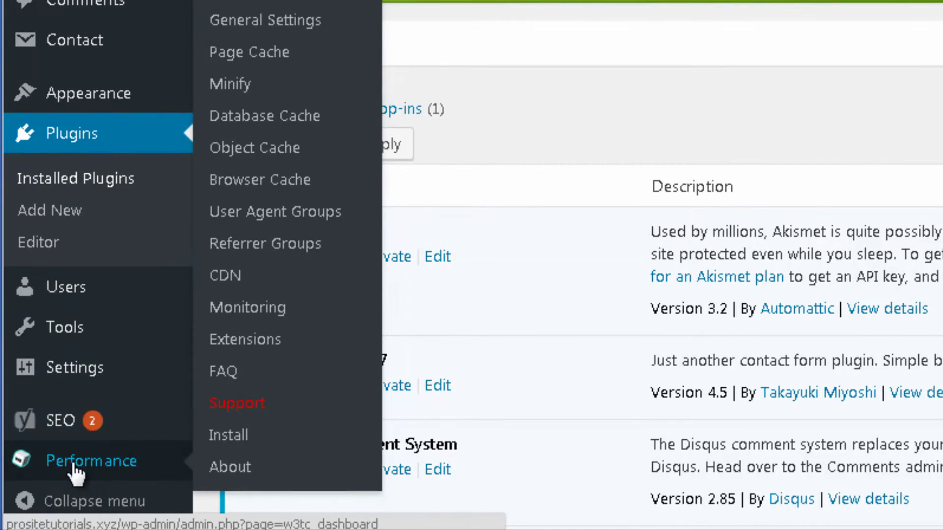
pyautogui.click(278, 23)
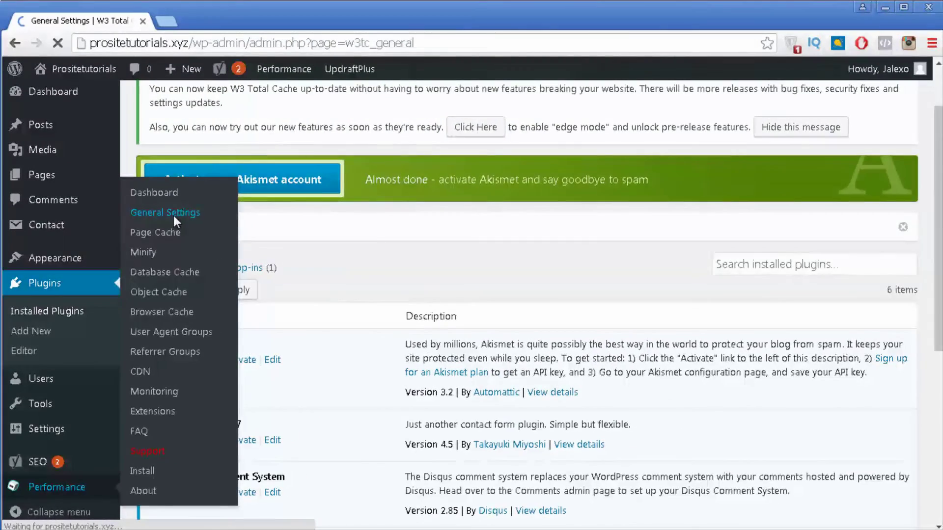
# - Enable the page cache in the W3 Total Cache General Settings
pyautogui.scroll(-5, 326, 231)
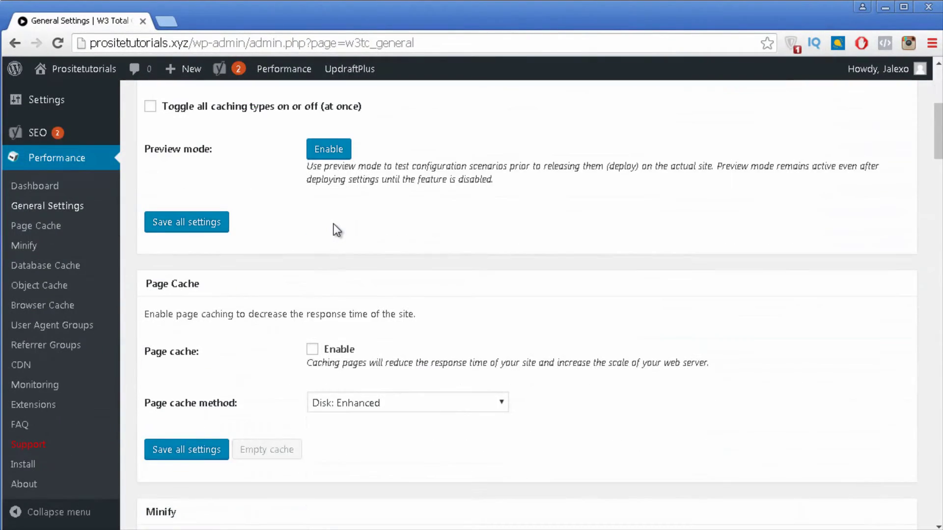
pyautogui.scroll(-1, 337, 225)
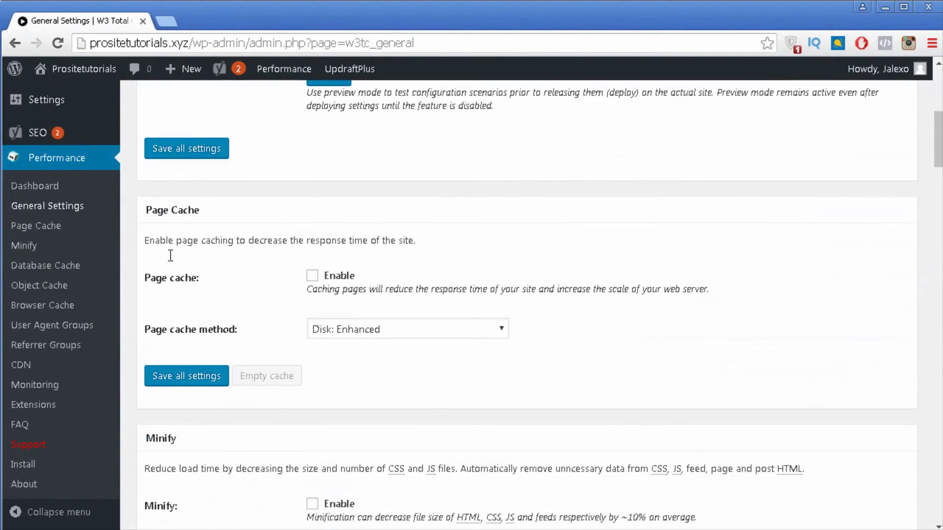
pyautogui.click(313, 278)
# - Review the remaining cache sections of the W3 Total Cache General Settings and save all settings
pyautogui.scroll(-11, 286, 309)
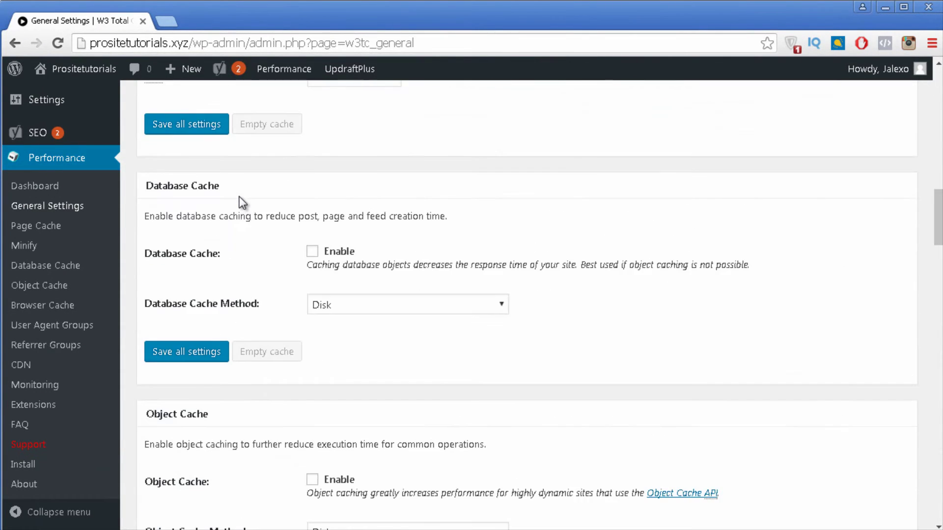
pyautogui.scroll(-5, 241, 202)
pyautogui.scroll(-6, 238, 200)
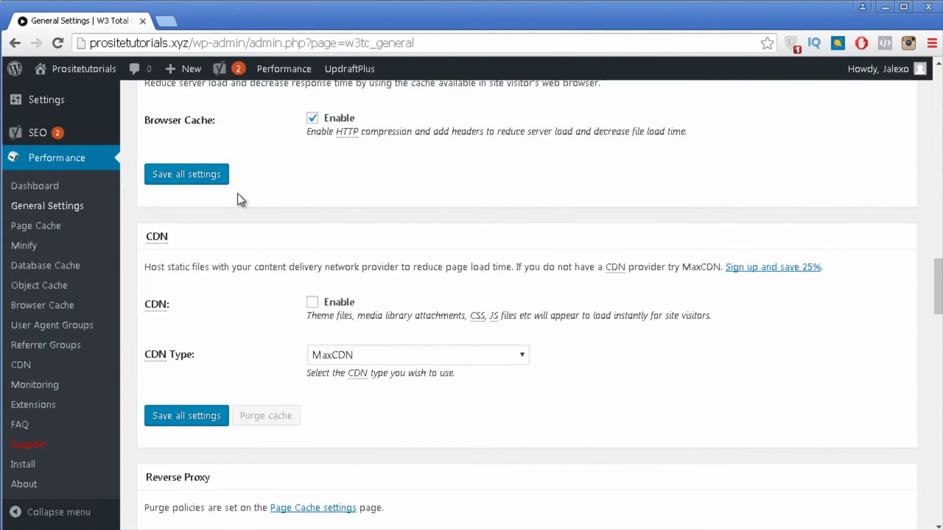
pyautogui.scroll(14, 238, 195)
pyautogui.scroll(12, 238, 194)
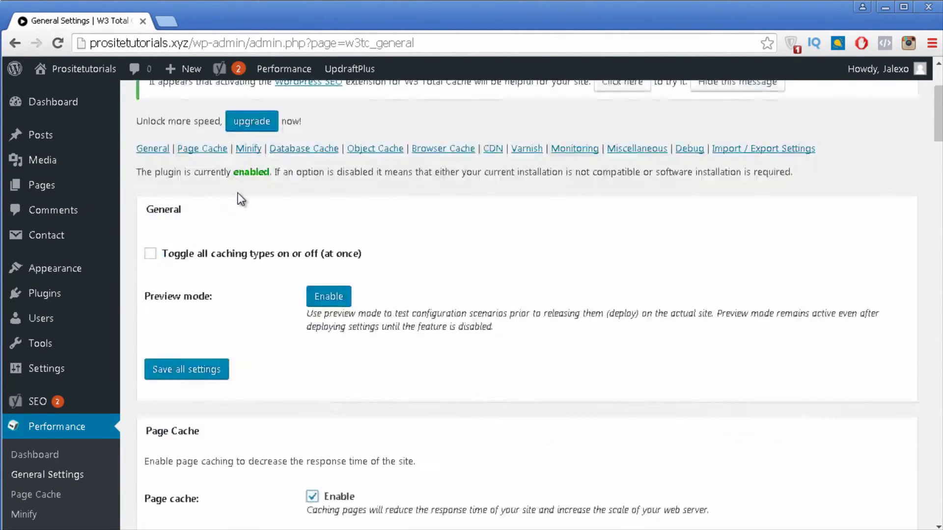
pyautogui.scroll(-9, 239, 196)
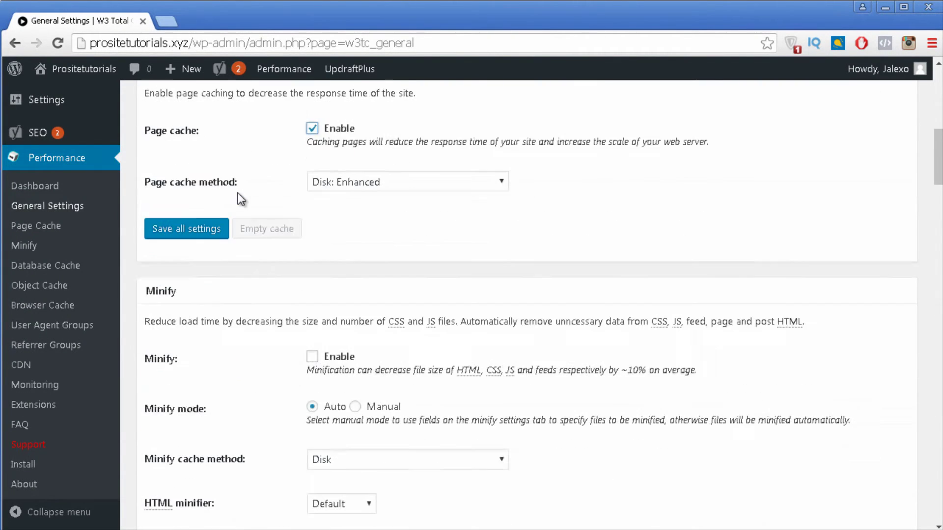
pyautogui.scroll(1, 240, 191)
pyautogui.scroll(2, 267, 168)
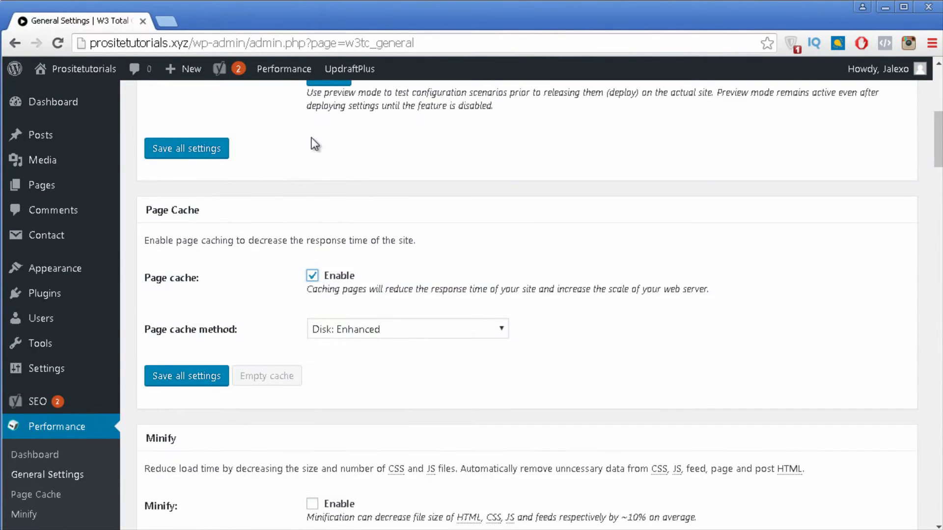
pyautogui.scroll(5, 312, 143)
pyautogui.scroll(-11, 324, 158)
pyautogui.scroll(5, 574, 314)
pyautogui.click(157, 377)
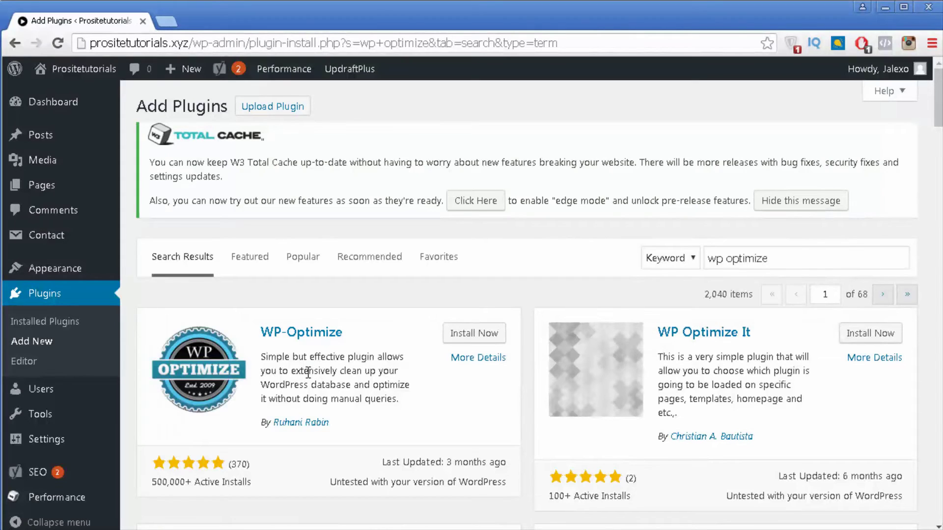
# - Install and activate the WP-Optimize plugin and open its optimizer page
pyautogui.click(495, 338)
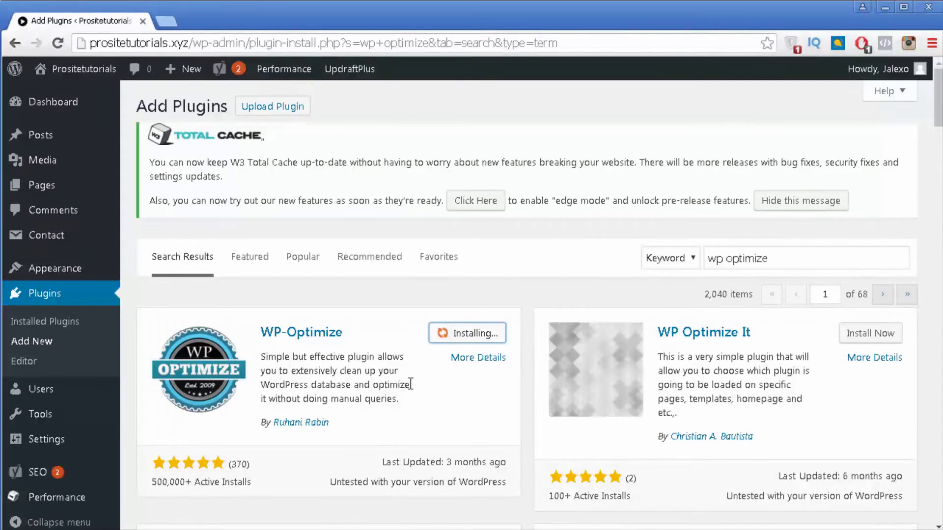
pyautogui.click(468, 338)
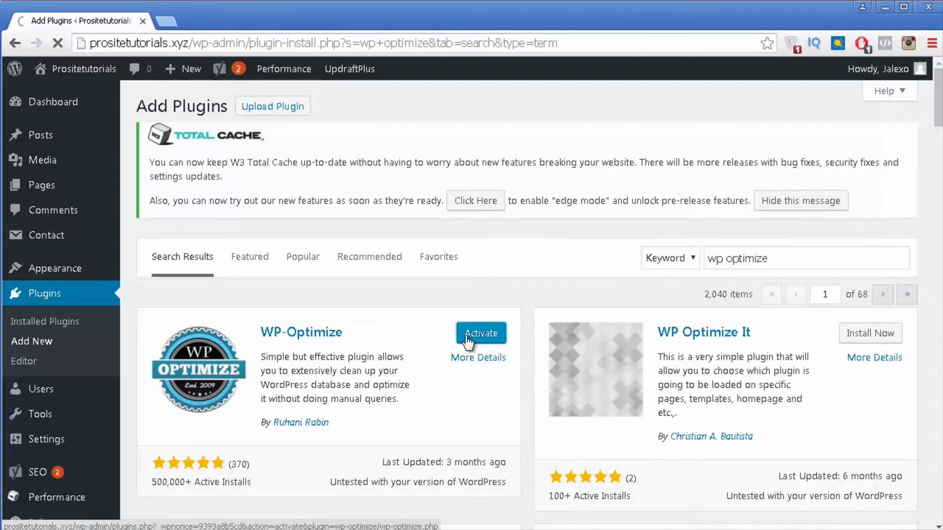
pyautogui.scroll(-2, 481, 325)
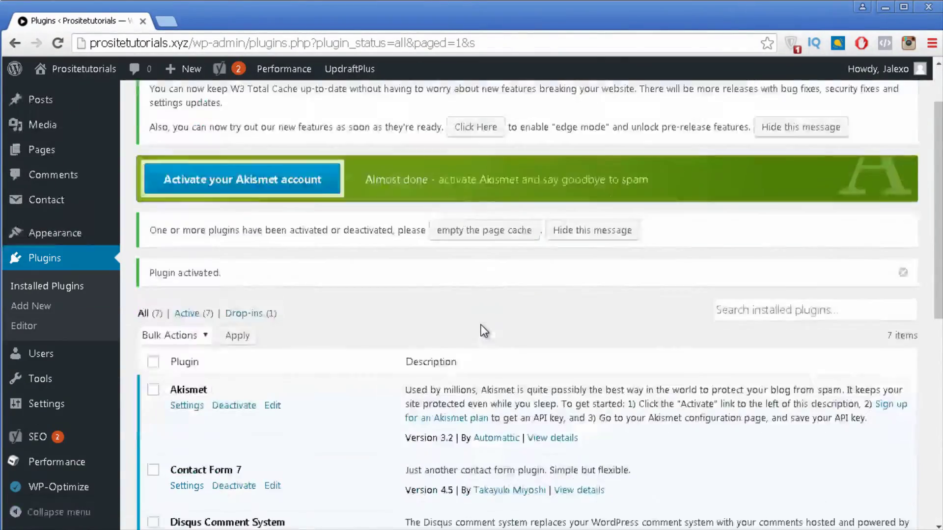
pyautogui.scroll(-6, 482, 325)
pyautogui.scroll(-3, 217, 216)
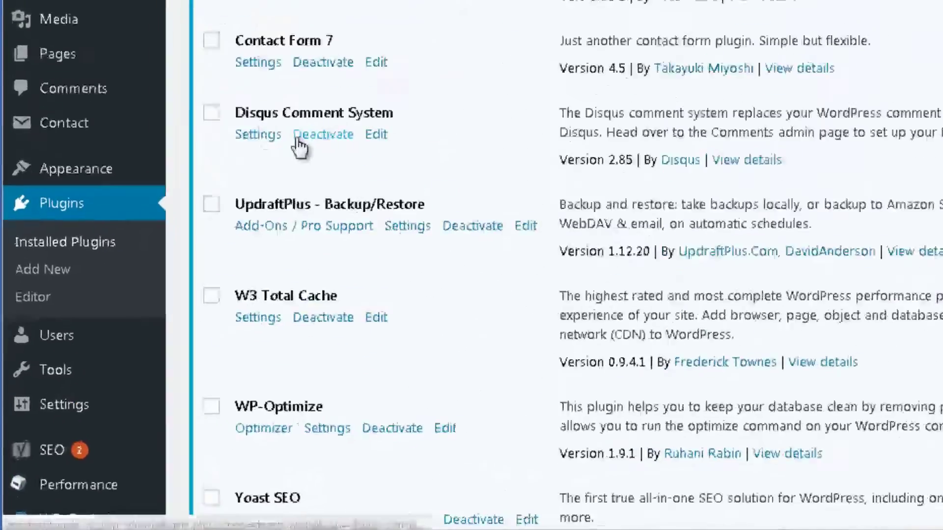
pyautogui.scroll(-5, 298, 146)
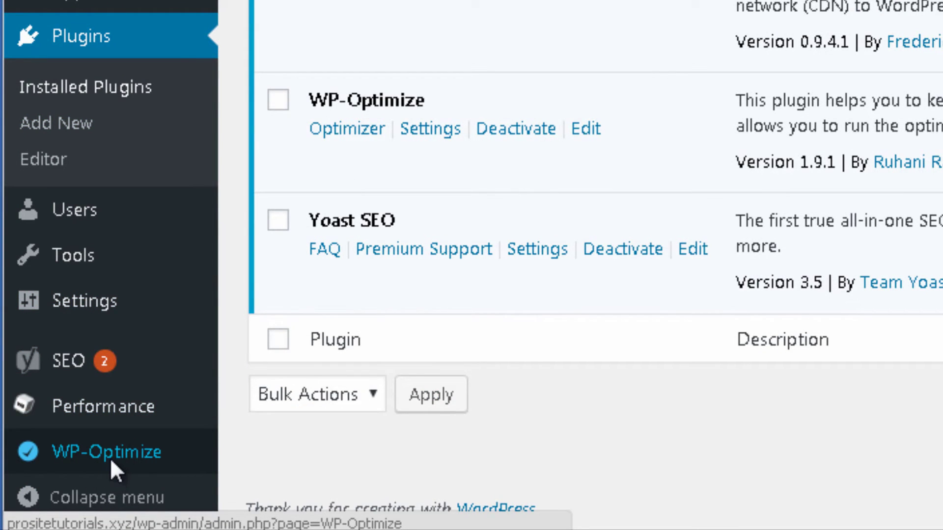
pyautogui.click(111, 460)
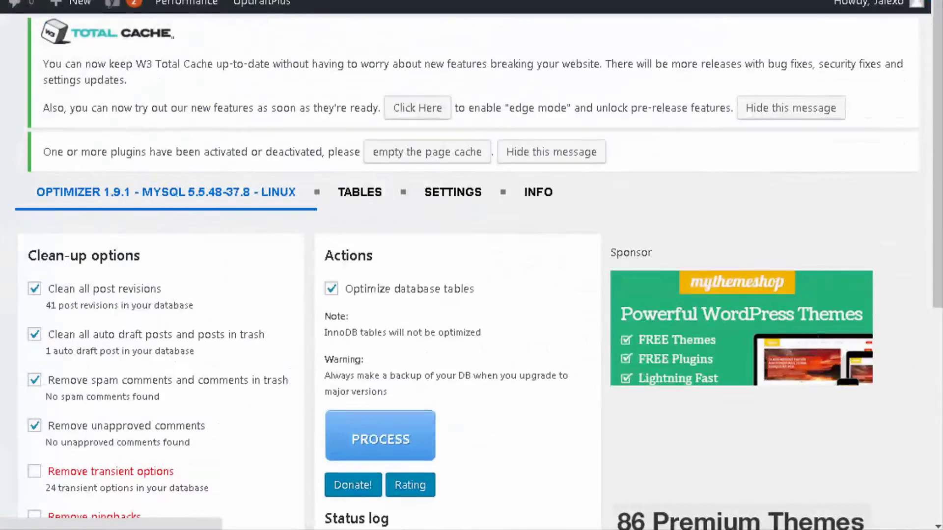
# - Include the removal of transient options in the WP-Optimize clean-up and accept the warning
pyautogui.scroll(-6, 236, 183)
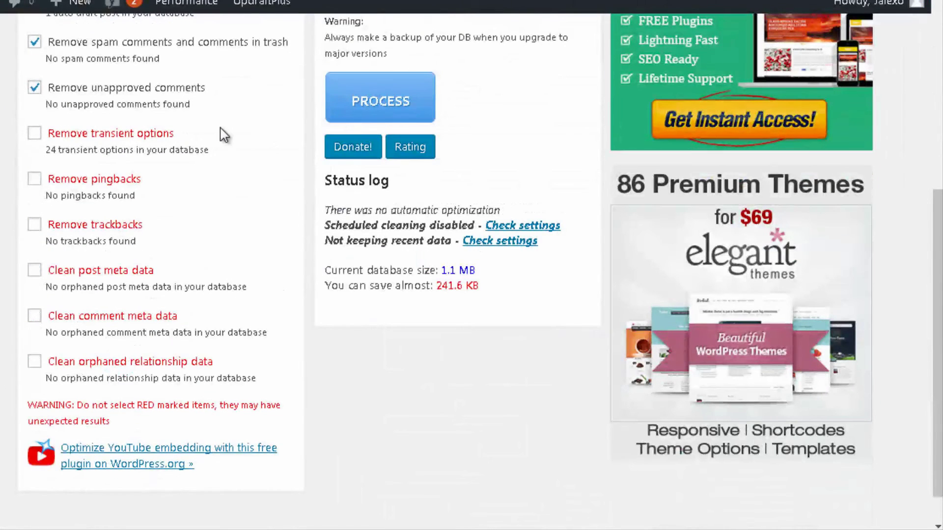
pyautogui.click(35, 133)
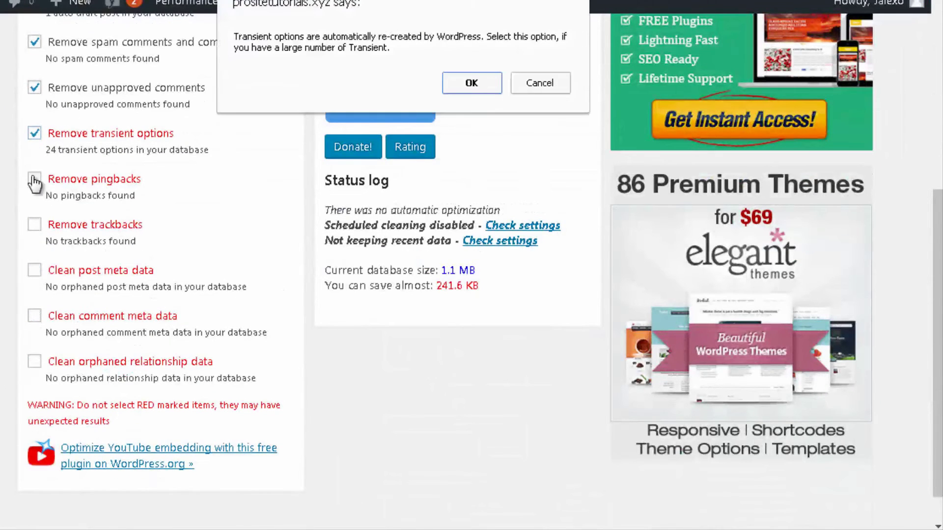
pyautogui.click(464, 87)
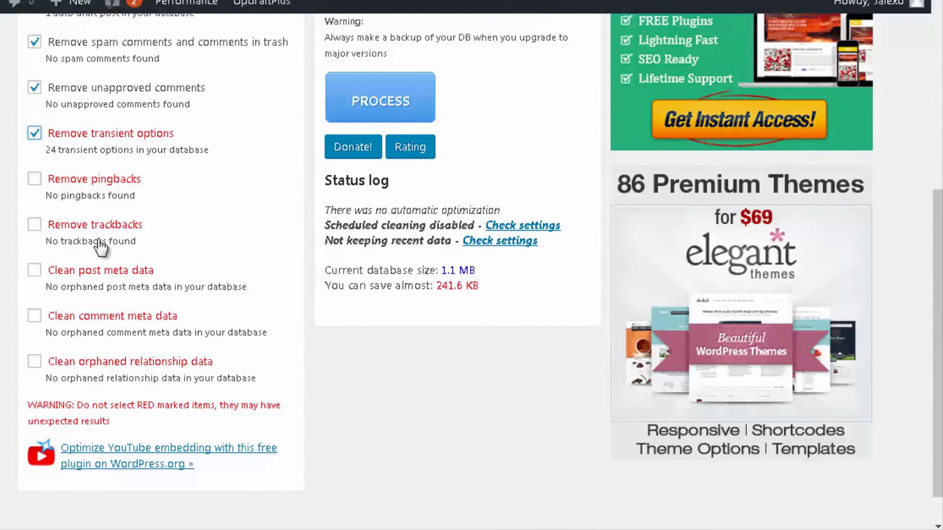
# - Run the WP-Optimize process on the selected clean-up options and database tables, confirming the request
pyautogui.scroll(7, 200, 305)
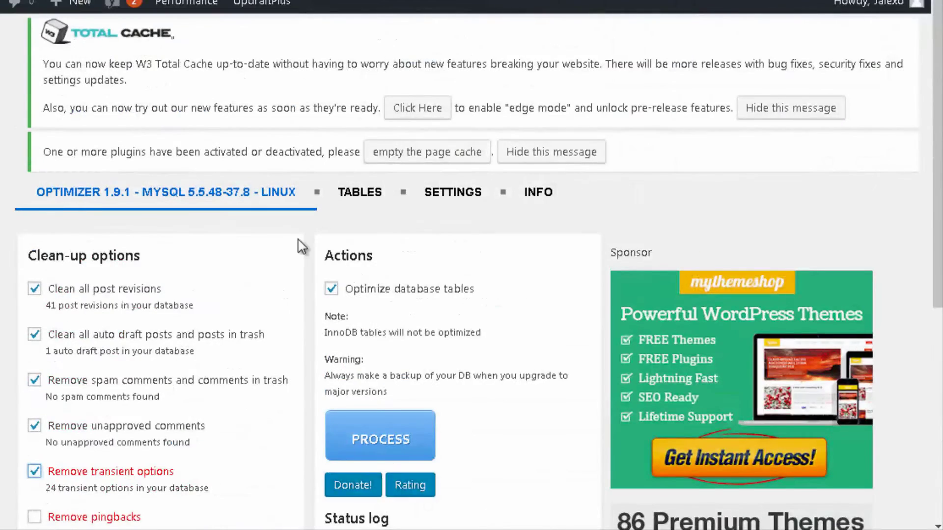
pyautogui.scroll(-3, 301, 247)
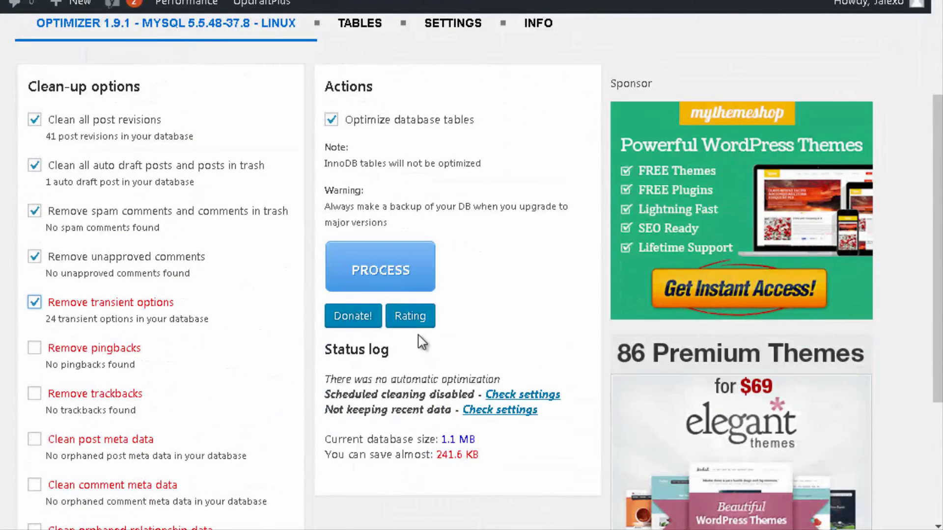
pyautogui.click(387, 265)
pyautogui.click(497, 97)
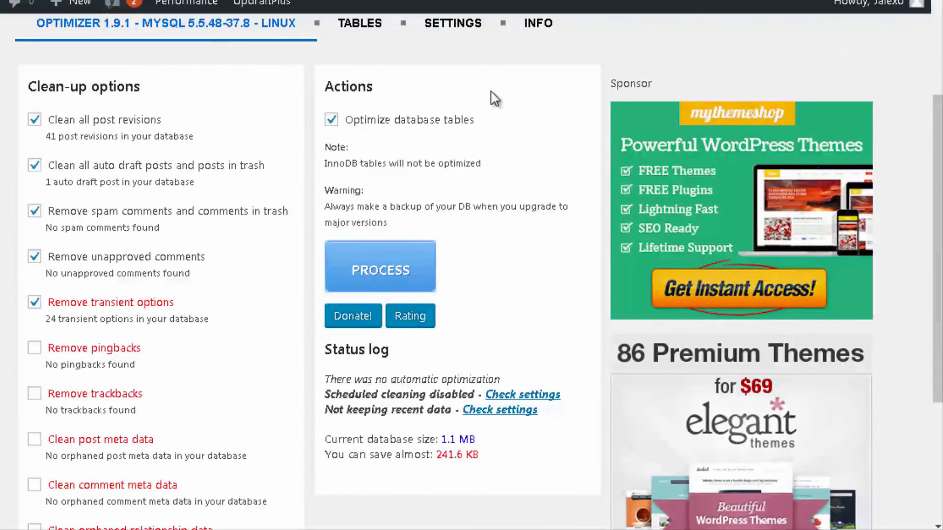
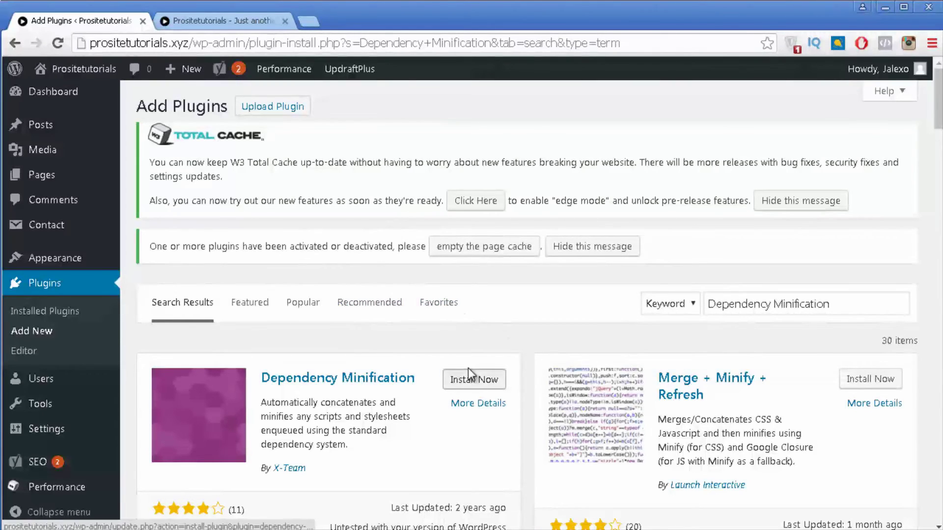
# - Install and activate the Dependency Minification plugin, and check it in the installed plugins list
pyautogui.click(498, 382)
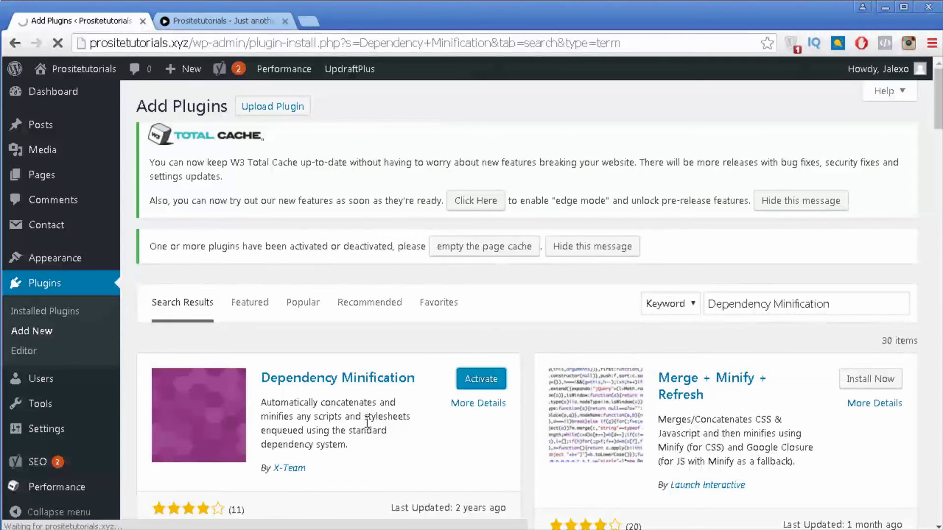
pyautogui.scroll(-6, 458, 364)
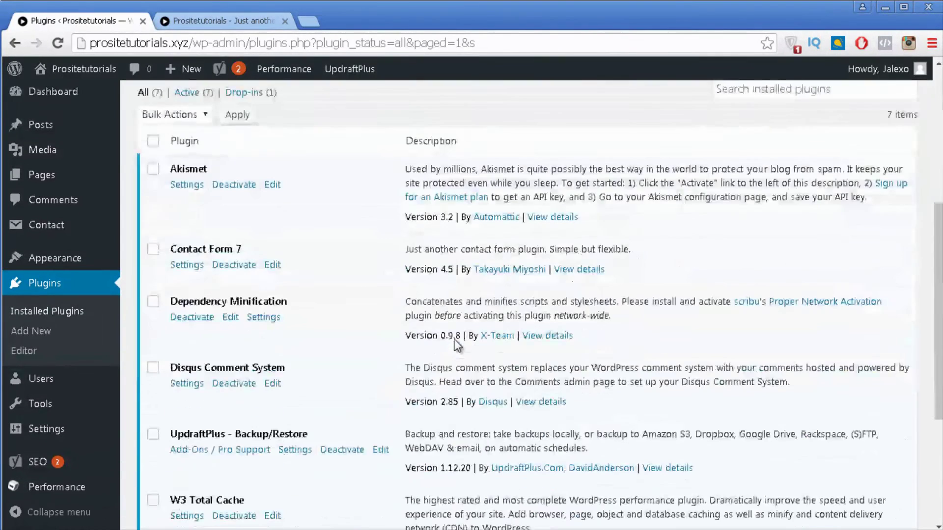
# - Open the Dependency Minification settings from the installed plugins list and reload the site's home page to generate its minified dependencies
pyautogui.scroll(-1, 279, 158)
pyautogui.scroll(1, 279, 158)
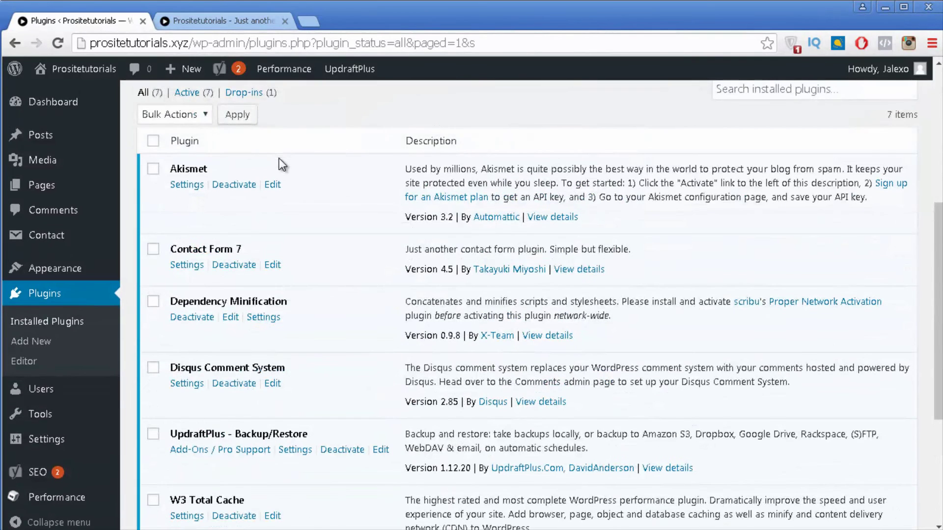
pyautogui.click(270, 326)
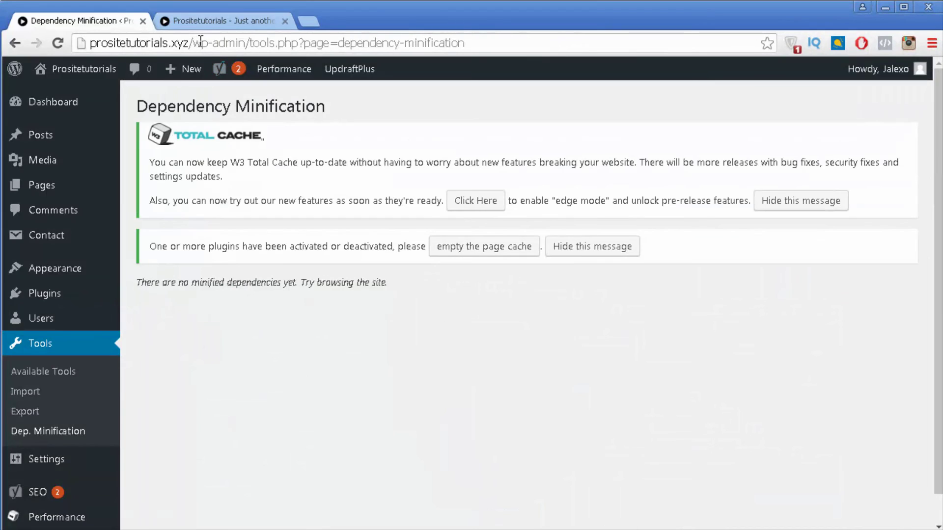
pyautogui.click(203, 22)
pyautogui.click(58, 44)
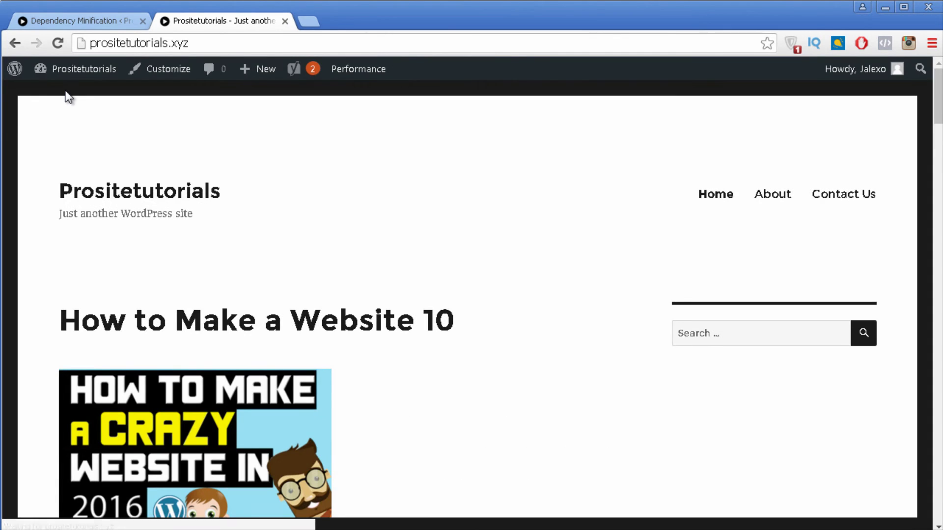
# - Refresh the Dependency Minification page in the site admin and review the listed style and script dependencies
pyautogui.click(99, 15)
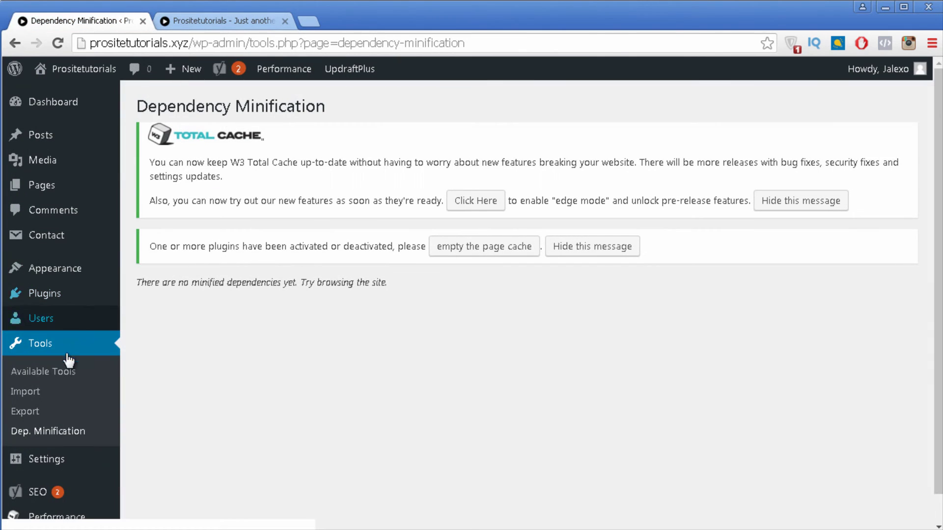
pyautogui.click(64, 430)
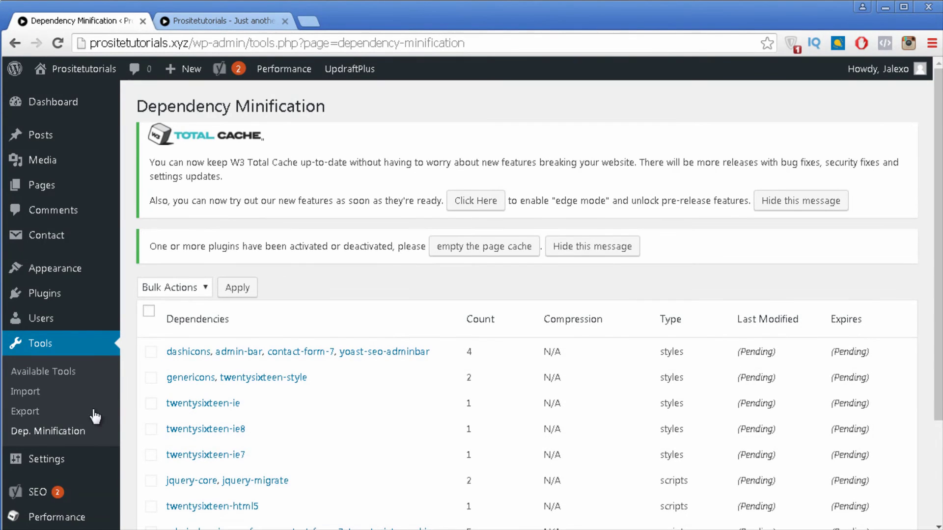
pyautogui.scroll(-3, 659, 278)
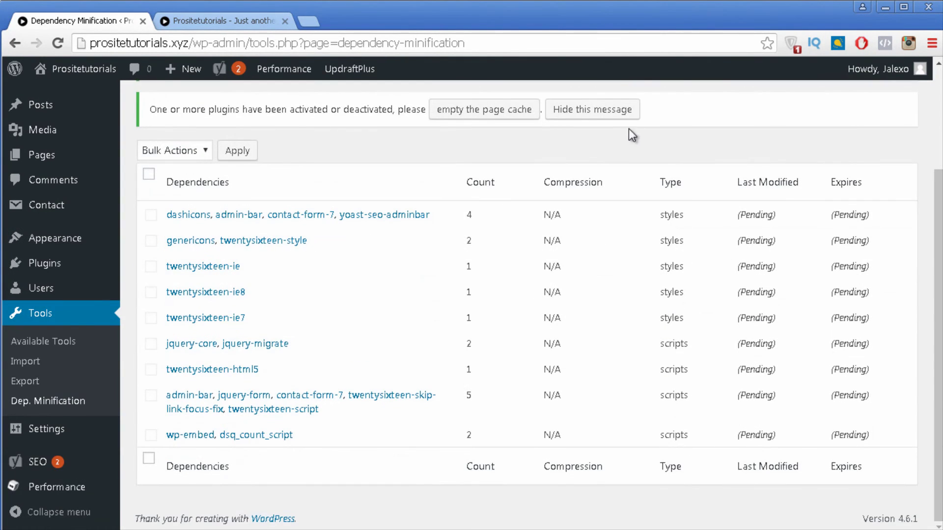
pyautogui.scroll(1, 620, 186)
pyautogui.scroll(2, 620, 187)
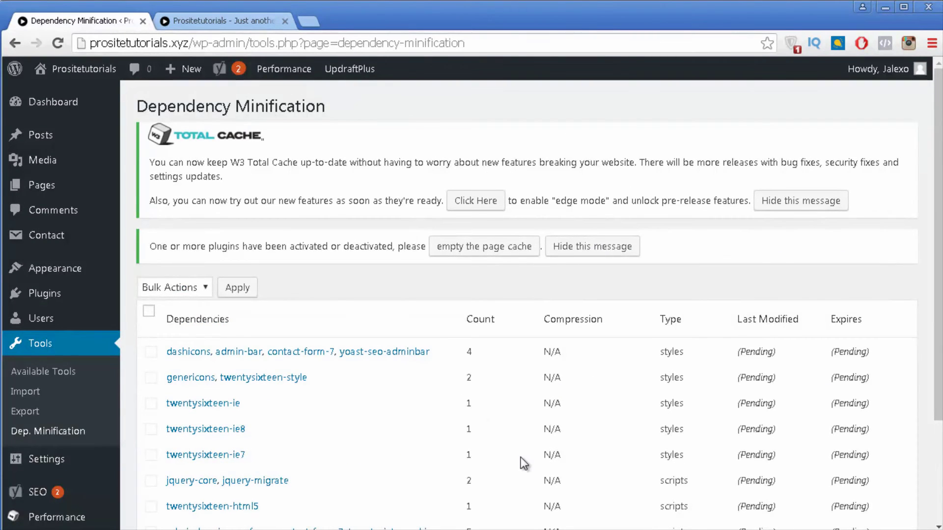
pyautogui.scroll(-1, 538, 417)
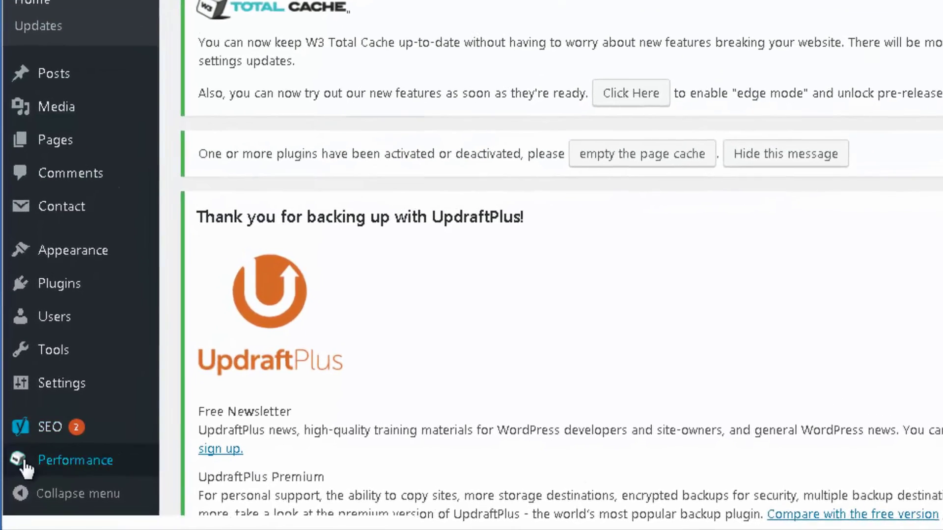
# - In W3 Total Cache's Minify settings, enable HTML minification with inline CSS, inline JS and line break removal, and save all settings
pyautogui.moveTo(22, 480)
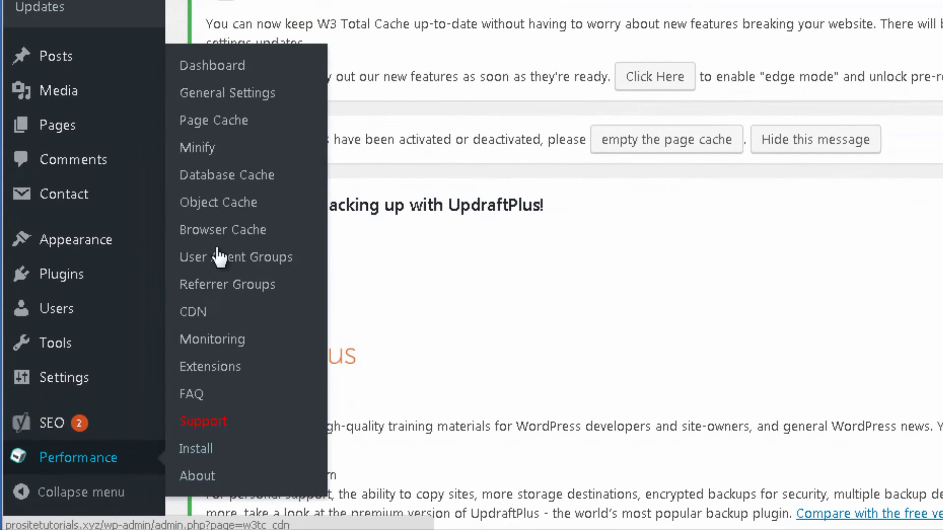
pyautogui.click(204, 152)
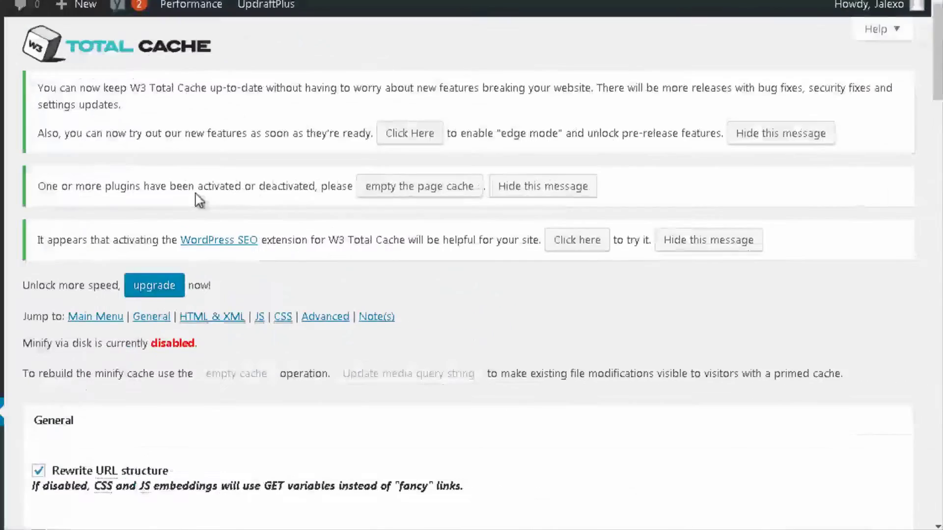
pyautogui.scroll(-6, 381, 207)
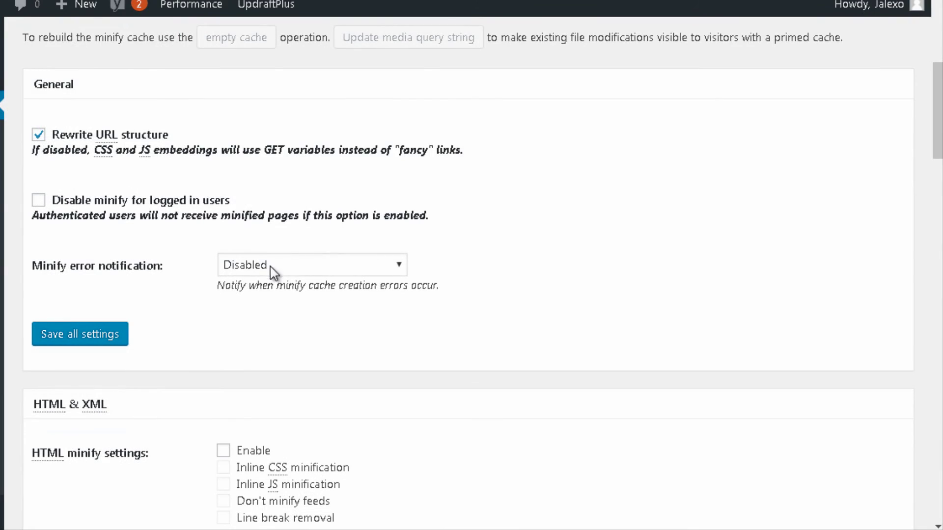
pyautogui.scroll(-2, 157, 307)
pyautogui.scroll(-2, 163, 334)
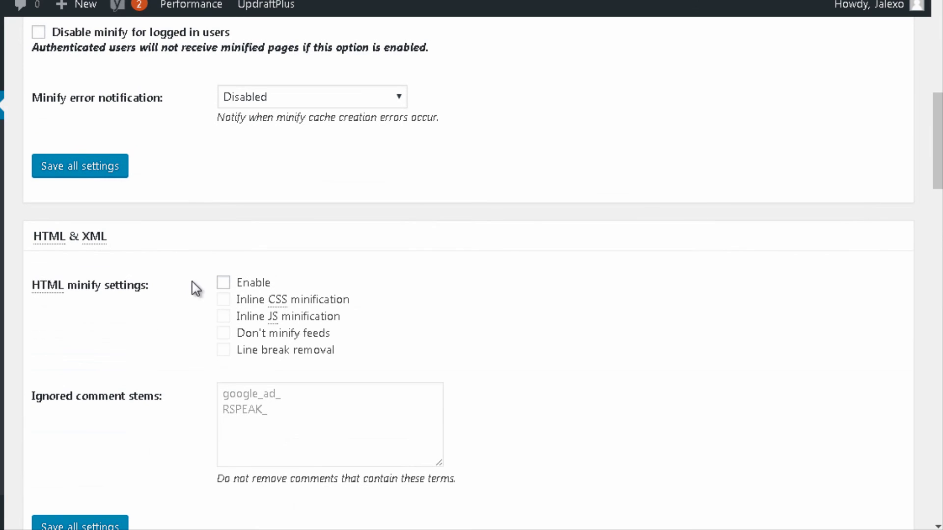
pyautogui.click(223, 283)
pyautogui.click(223, 299)
pyautogui.click(223, 316)
pyautogui.click(224, 351)
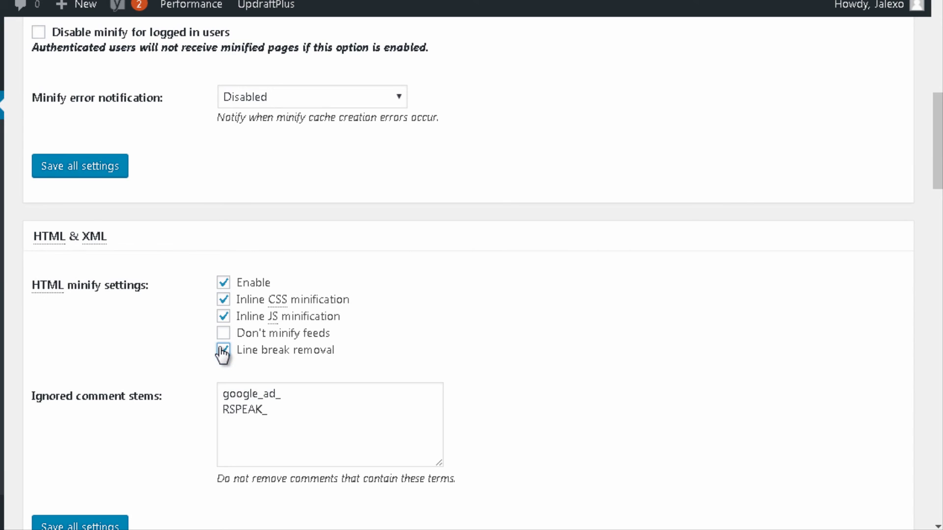
pyautogui.scroll(-7, 223, 350)
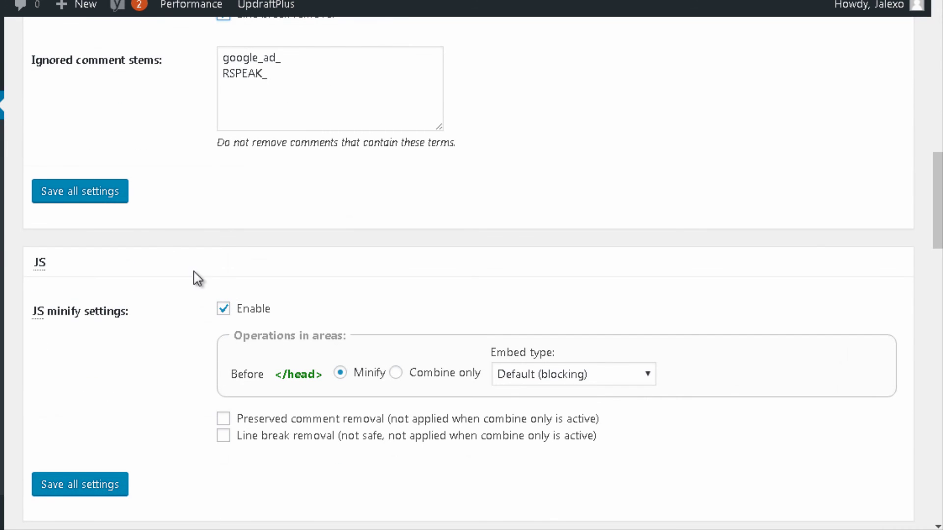
pyautogui.click(111, 212)
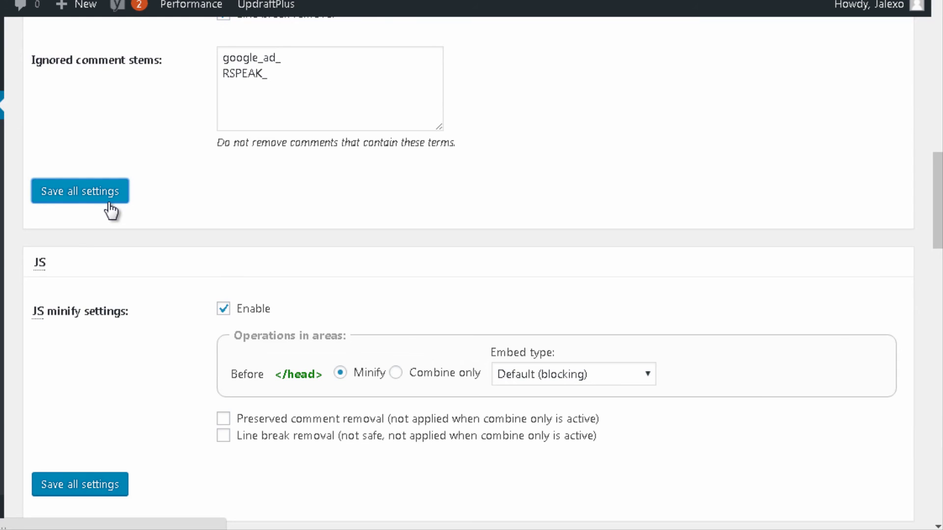
# - Turn on line break removal in the JS minify settings
pyautogui.scroll(-15, 235, 279)
pyautogui.scroll(7, 235, 285)
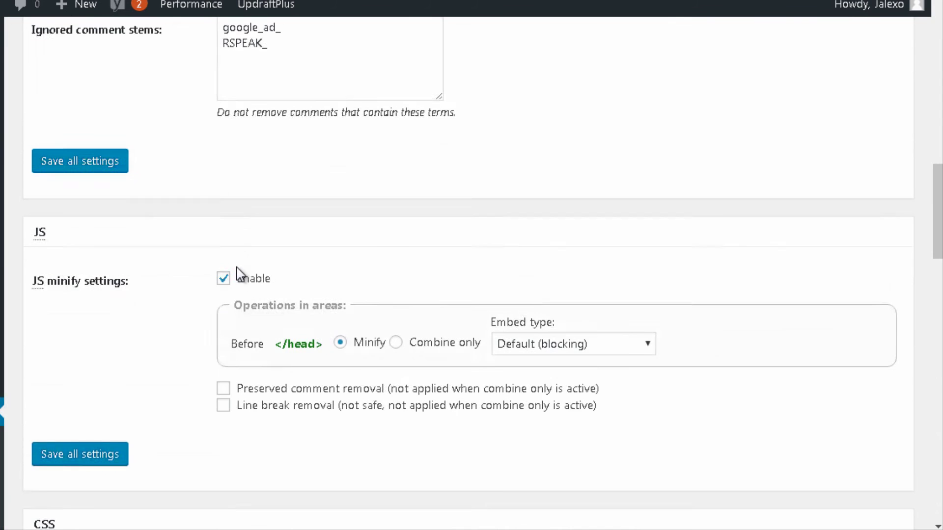
pyautogui.scroll(-7, 231, 187)
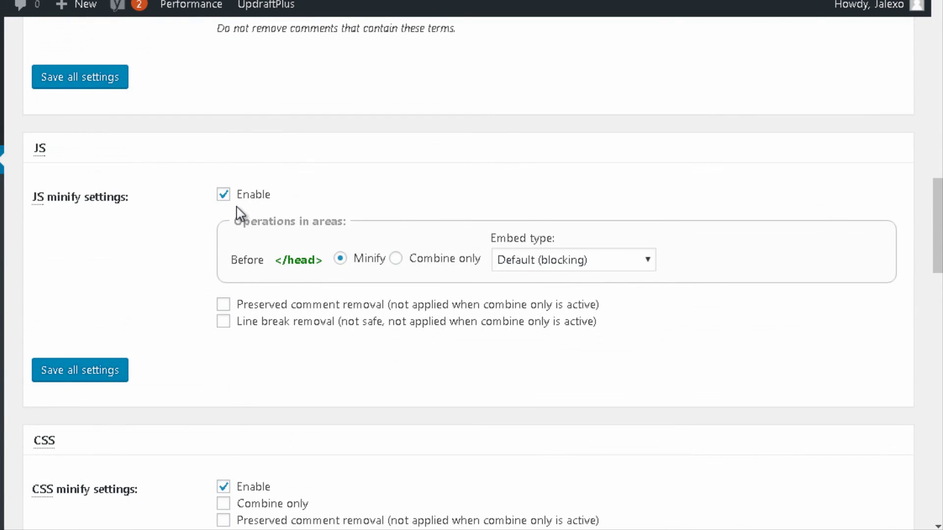
pyautogui.scroll(-3, 240, 213)
pyautogui.scroll(2, 265, 200)
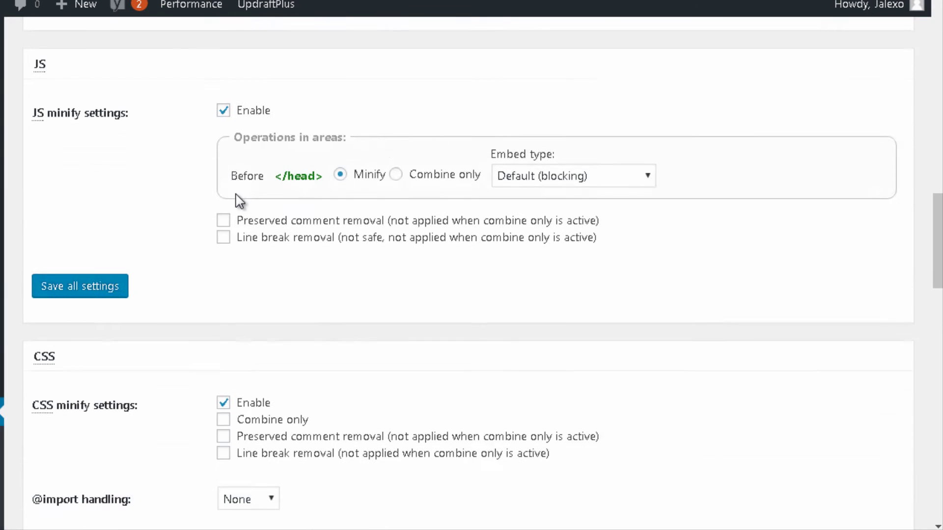
pyautogui.click(229, 240)
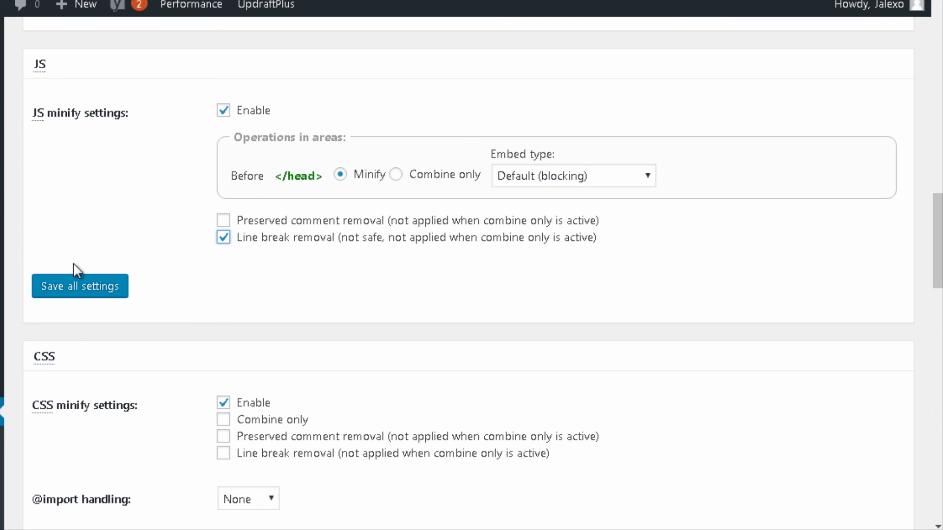
# - Turn on line break removal in the CSS minify settings, save all settings and check the saved minify options
pyautogui.scroll(-3, 224, 275)
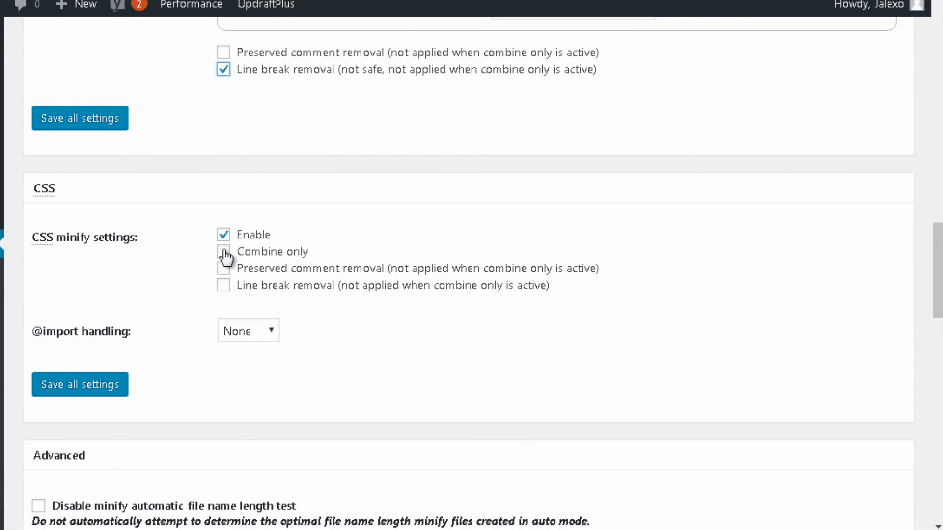
pyautogui.click(225, 288)
pyautogui.scroll(-2, 260, 334)
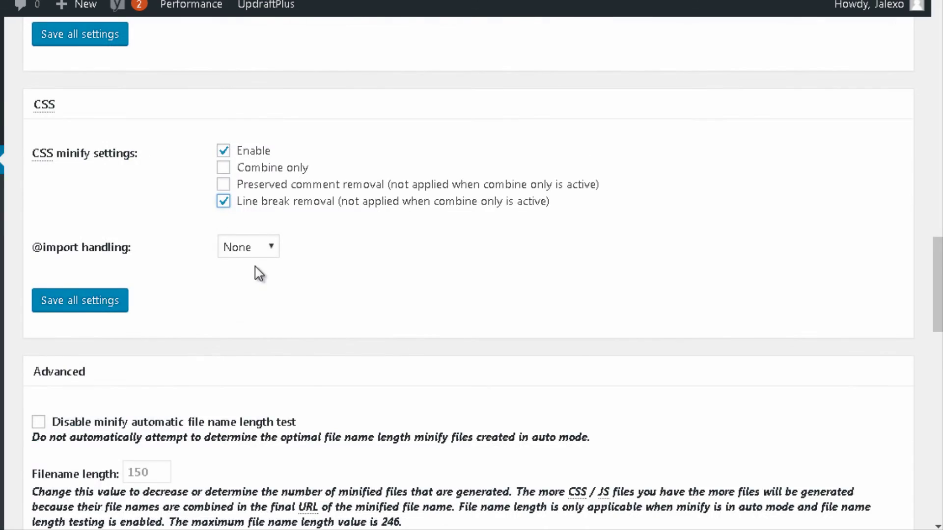
pyautogui.scroll(-15, 255, 267)
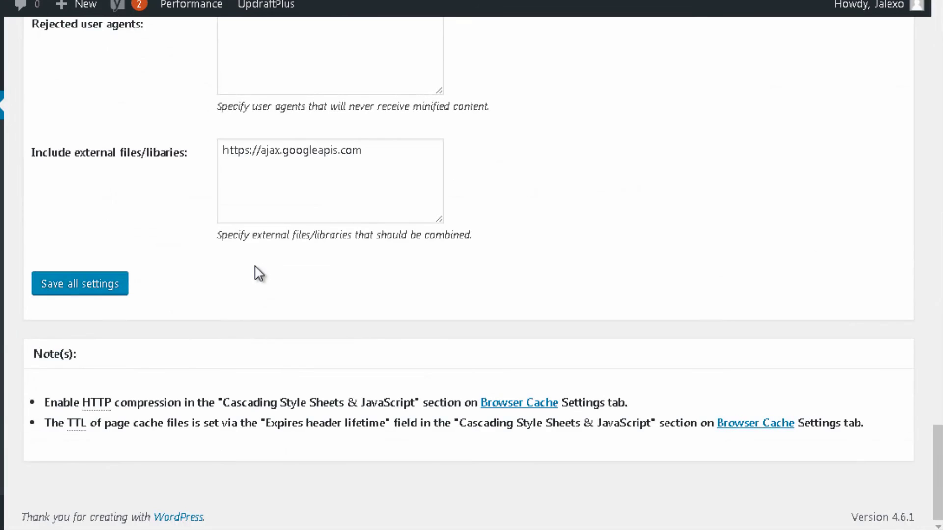
pyautogui.scroll(14, 255, 267)
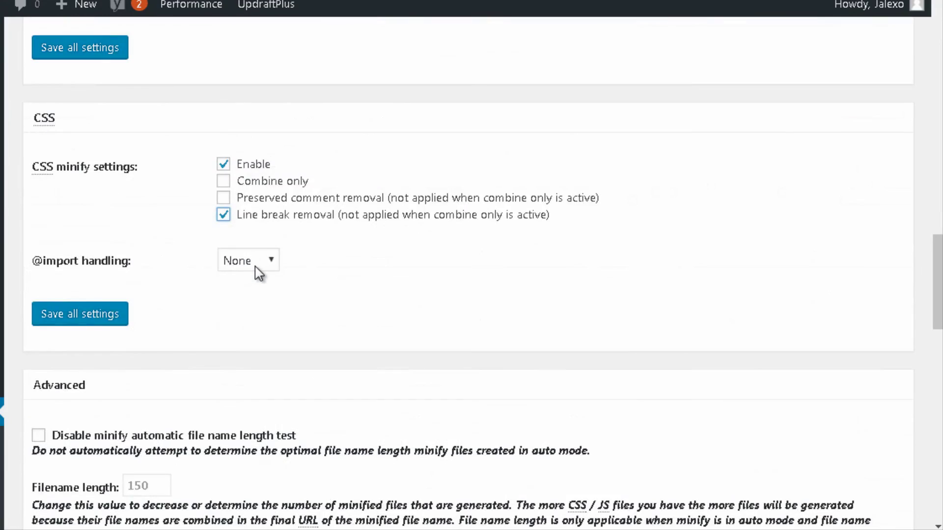
pyautogui.click(103, 315)
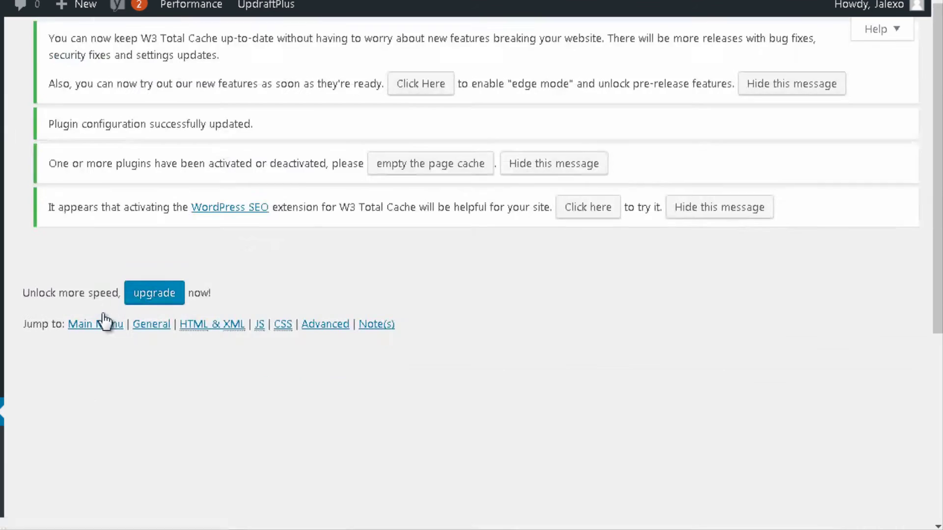
pyautogui.scroll(-10, 215, 267)
pyautogui.scroll(-8, 230, 262)
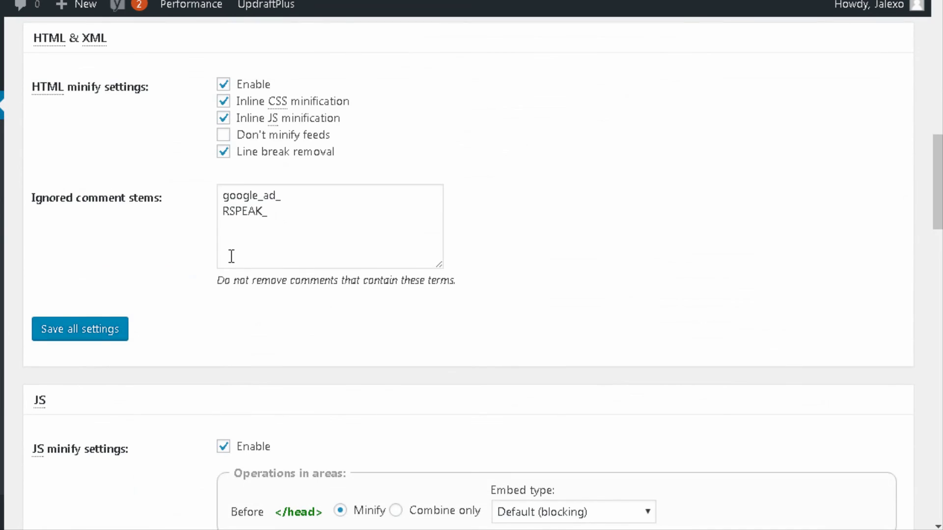
pyautogui.scroll(-2, 233, 264)
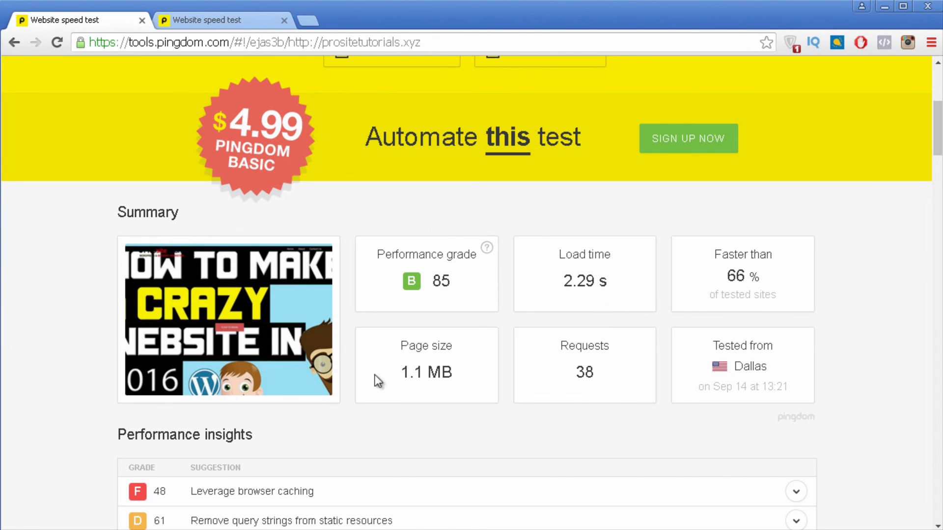
pyautogui.scroll(3, 745, 371)
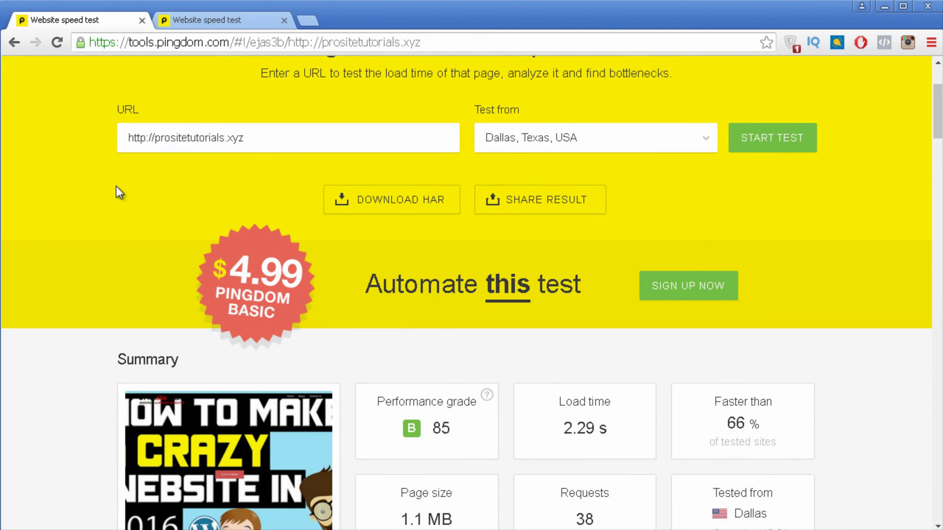
pyautogui.click(198, 21)
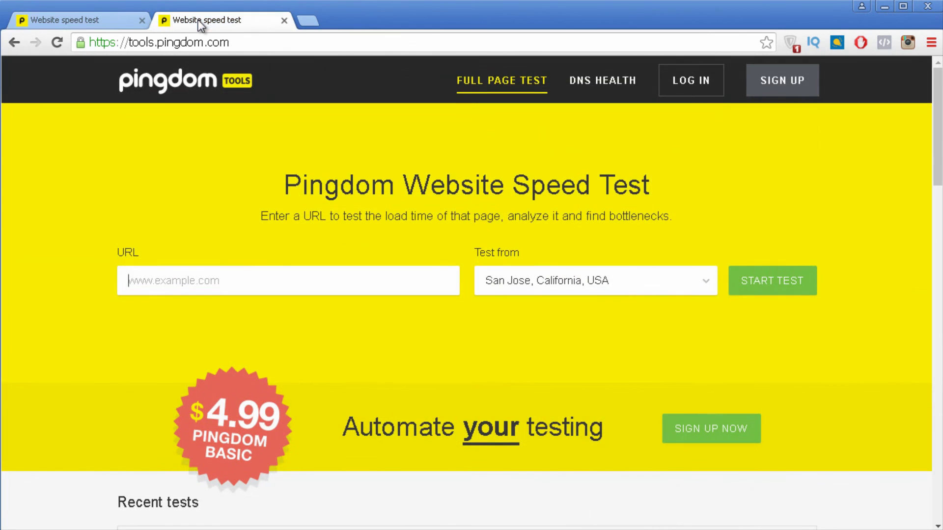
pyautogui.click(615, 278)
pyautogui.click(564, 313)
pyautogui.click(370, 292)
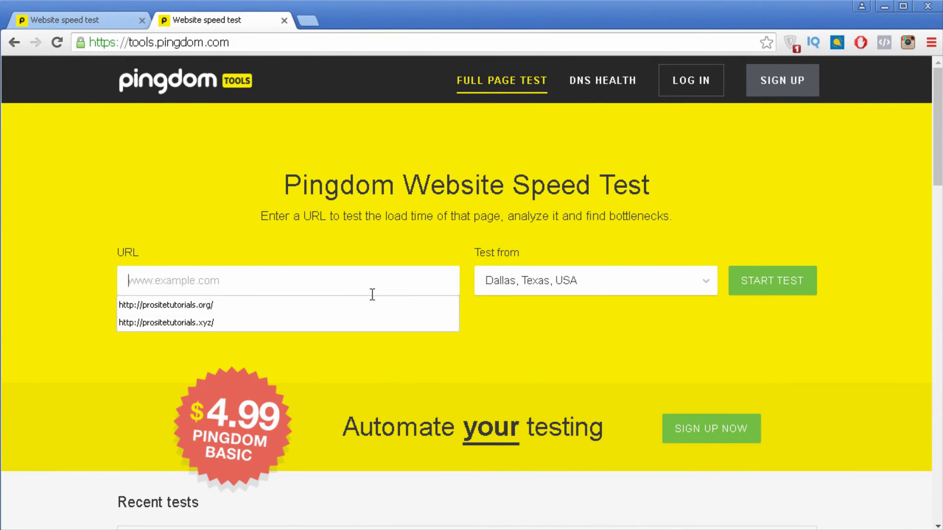
pyautogui.click(331, 322)
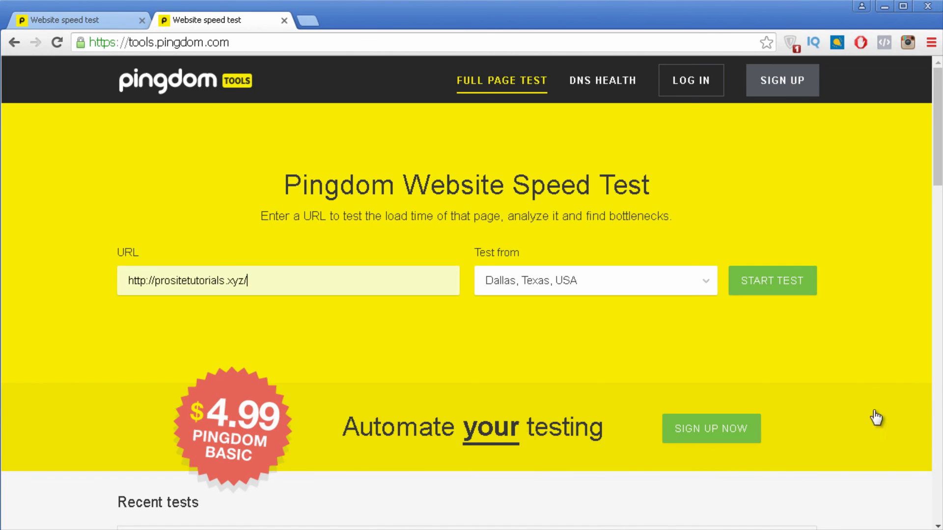
pyautogui.click(770, 285)
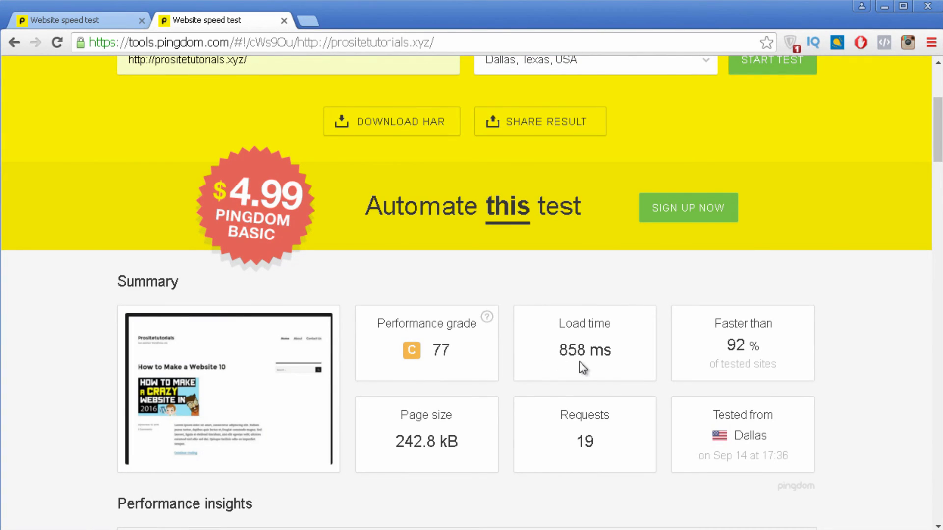
# - Compare the load time in the earlier Pingdom results with the one in the new test
pyautogui.click(117, 22)
pyautogui.scroll(-3, 564, 292)
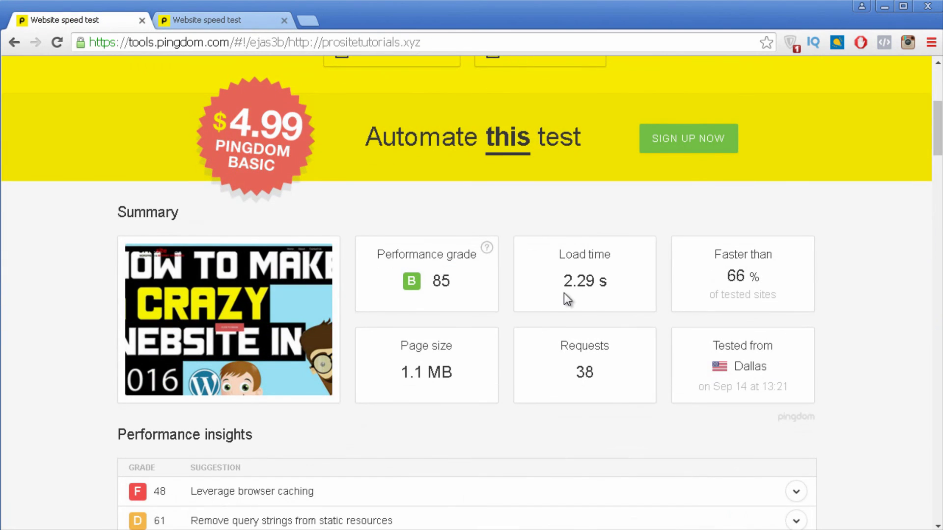
pyautogui.click(248, 21)
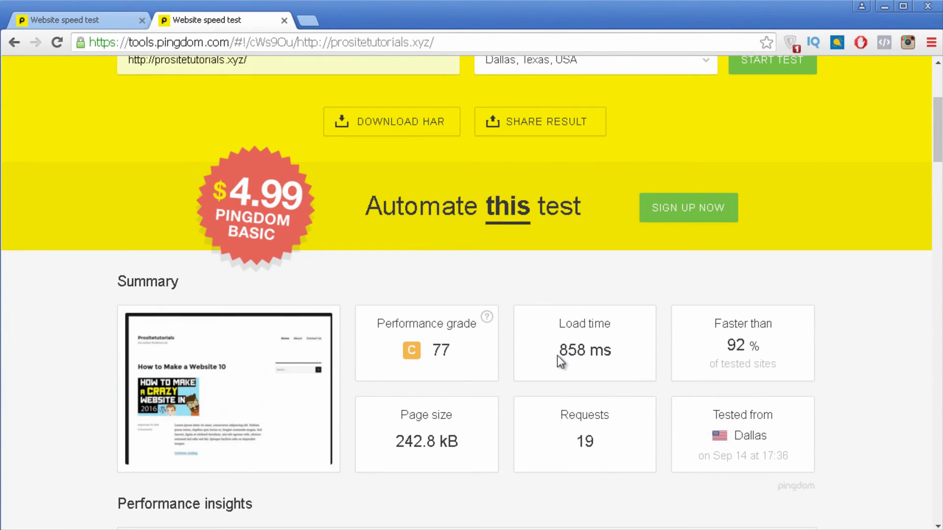